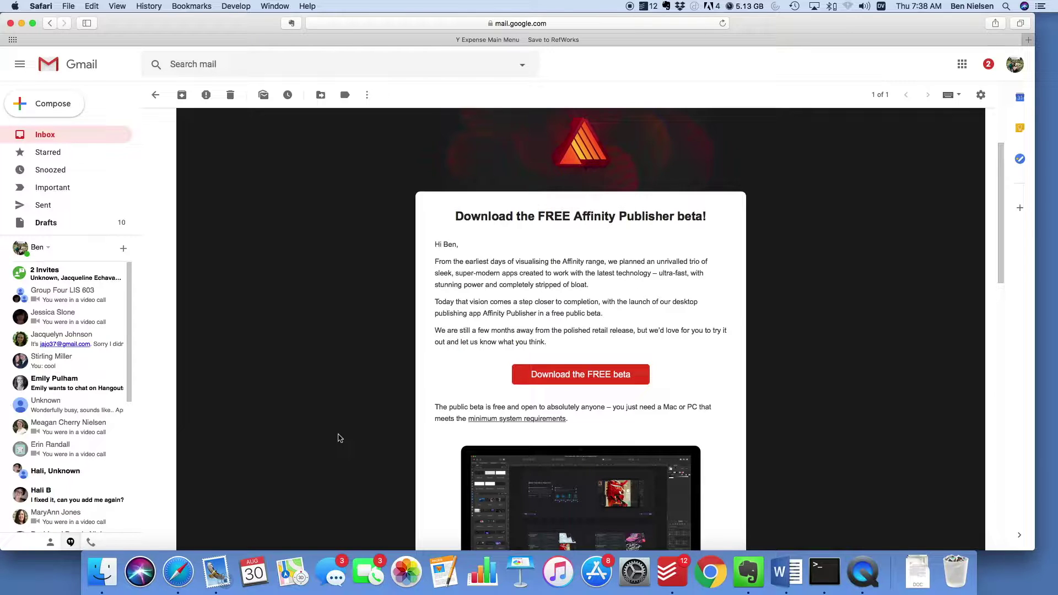
- Read the announcement email and follow its 'Download the FREE beta' link
scroll(340, 439, "up", 4)
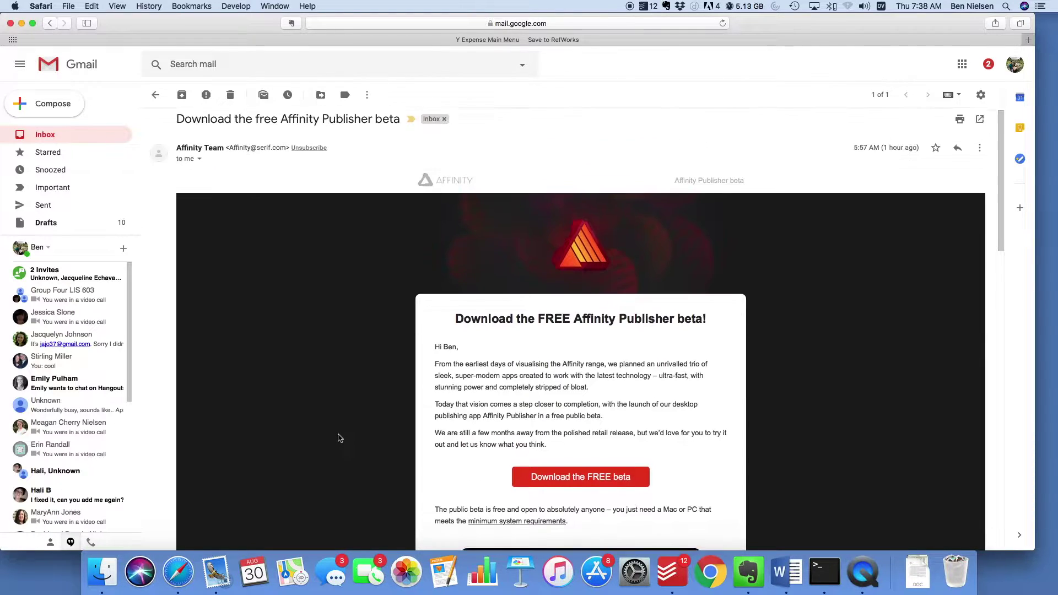
scroll(340, 438, "down", 2)
scroll(340, 438, "down", 2)
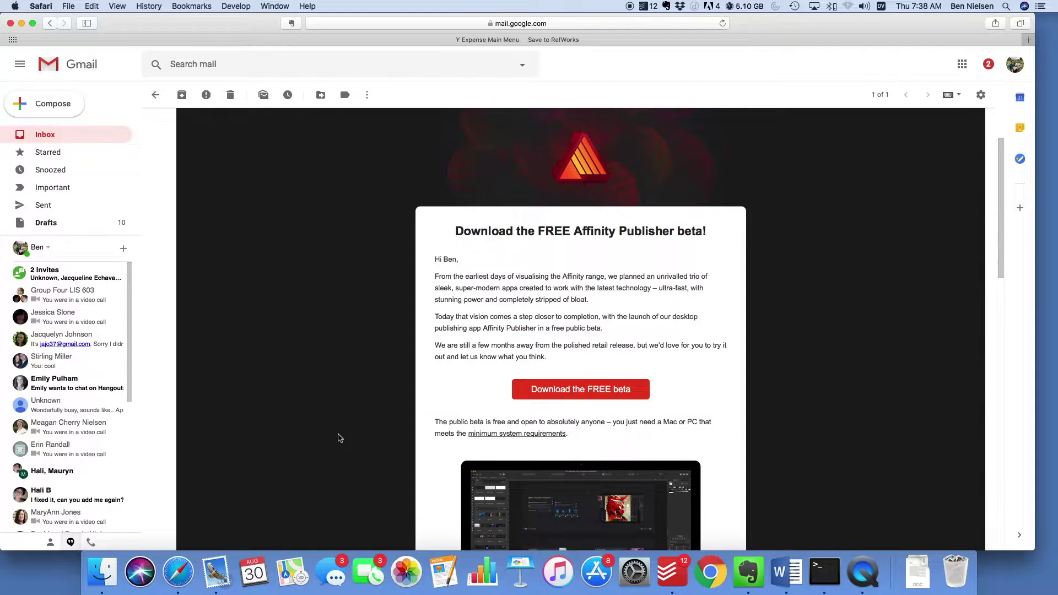
scroll(340, 438, "down", 2)
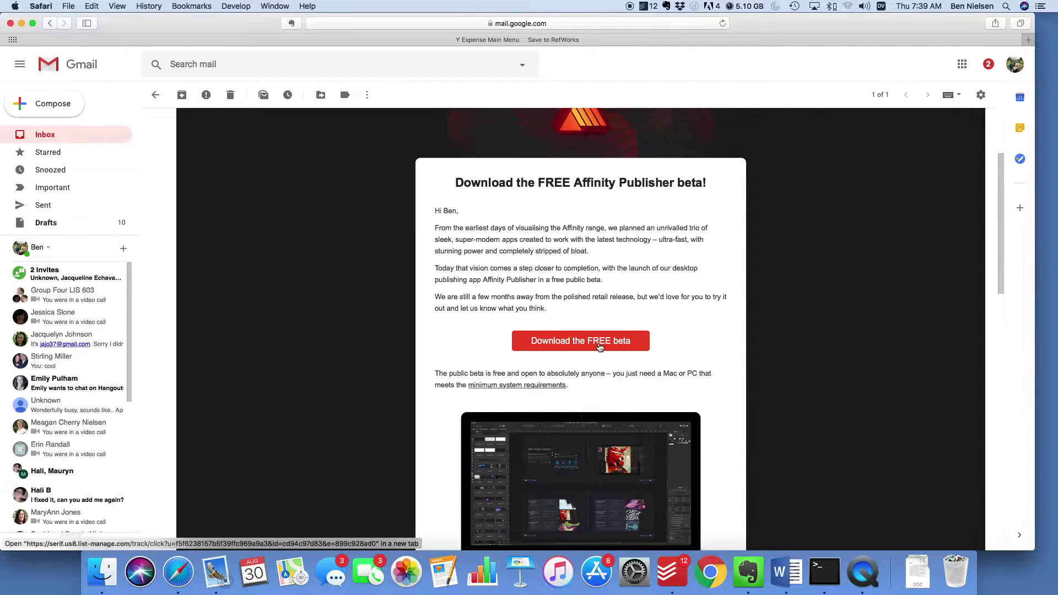
left_click(591, 342)
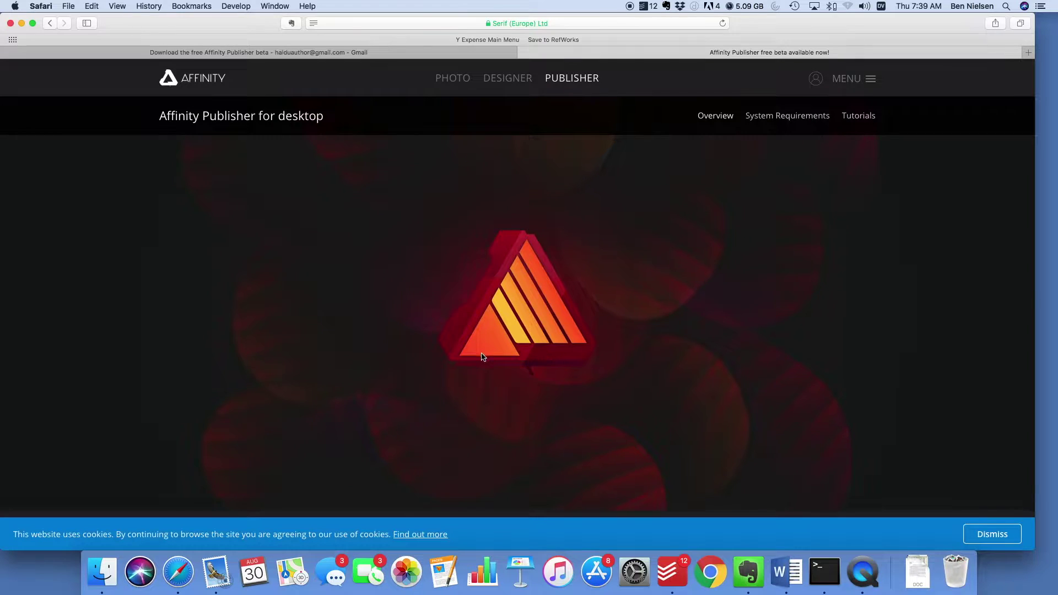
- Scroll through the Affinity Publisher beta page to reach its free download offer
scroll(483, 353, "down", 10)
scroll(482, 353, "down", 5)
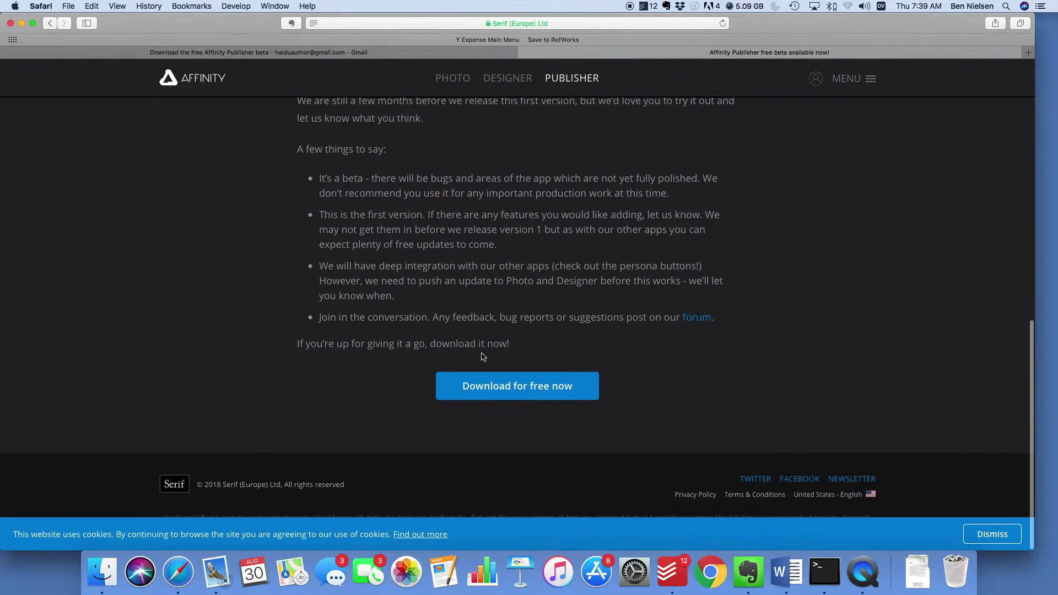
scroll(483, 357, "up", 3)
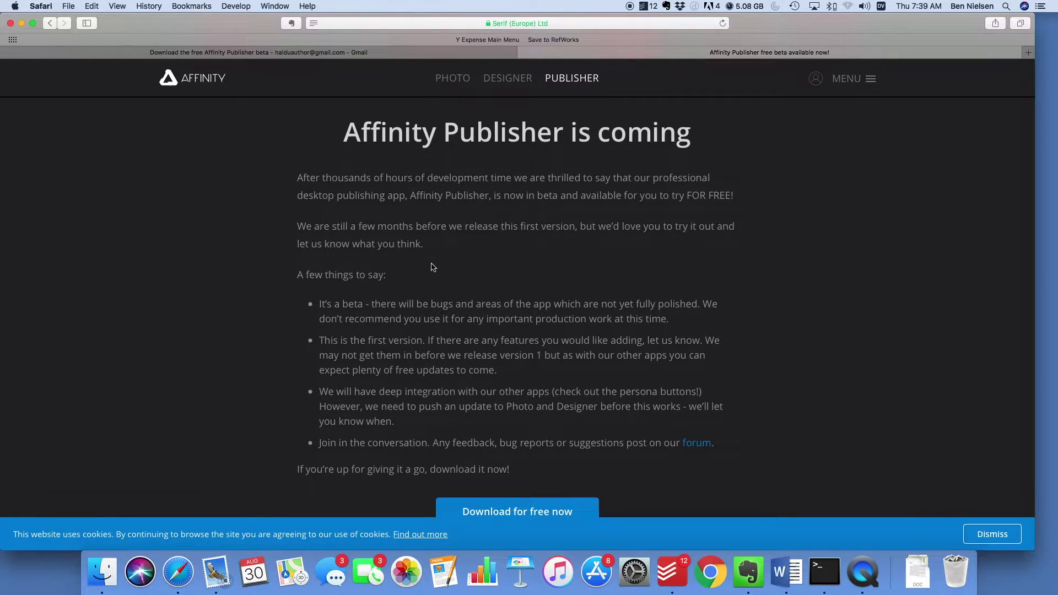
scroll(434, 268, "down", 1)
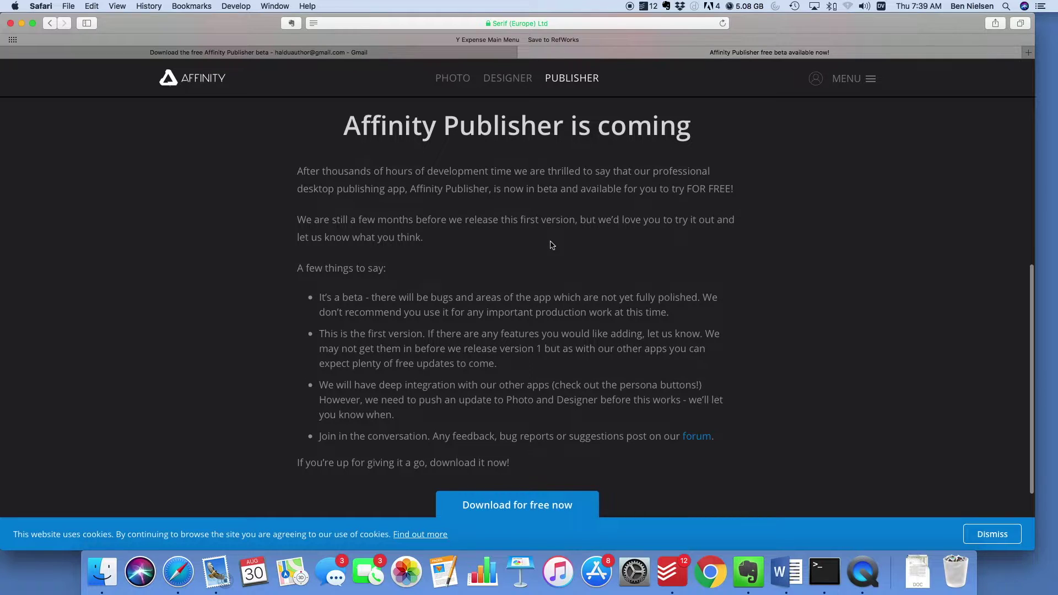
scroll(549, 245, "down", 1)
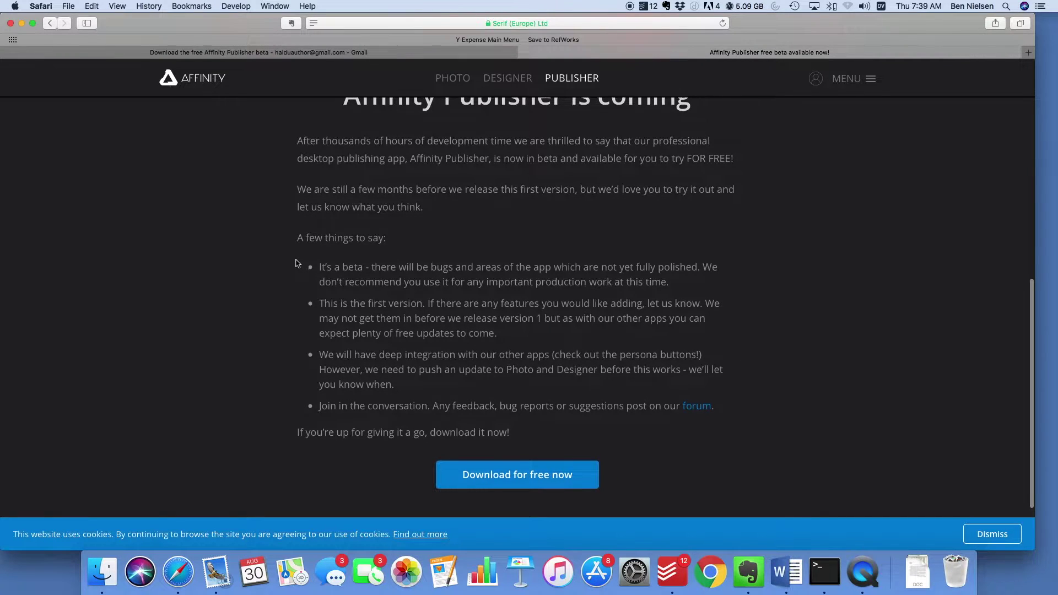
scroll(298, 259, "down", 1)
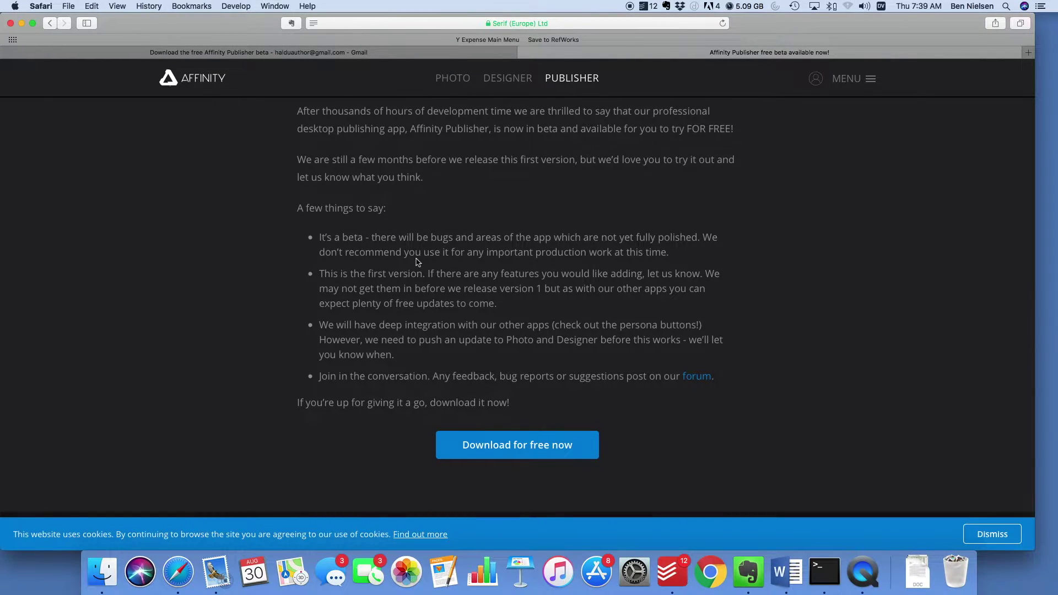
scroll(332, 290, "down", 1)
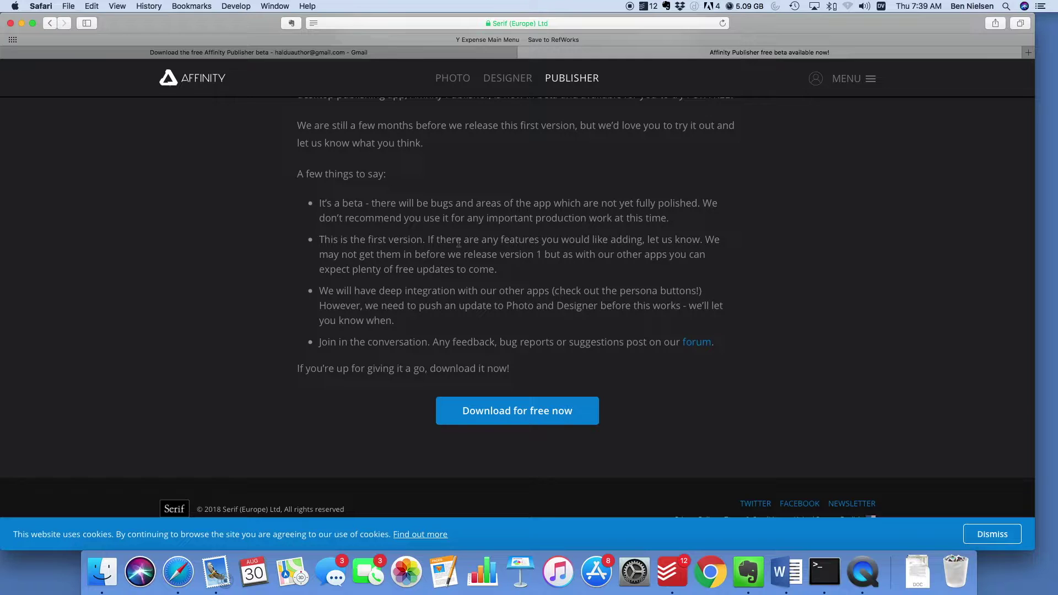
scroll(284, 282, "down", 1)
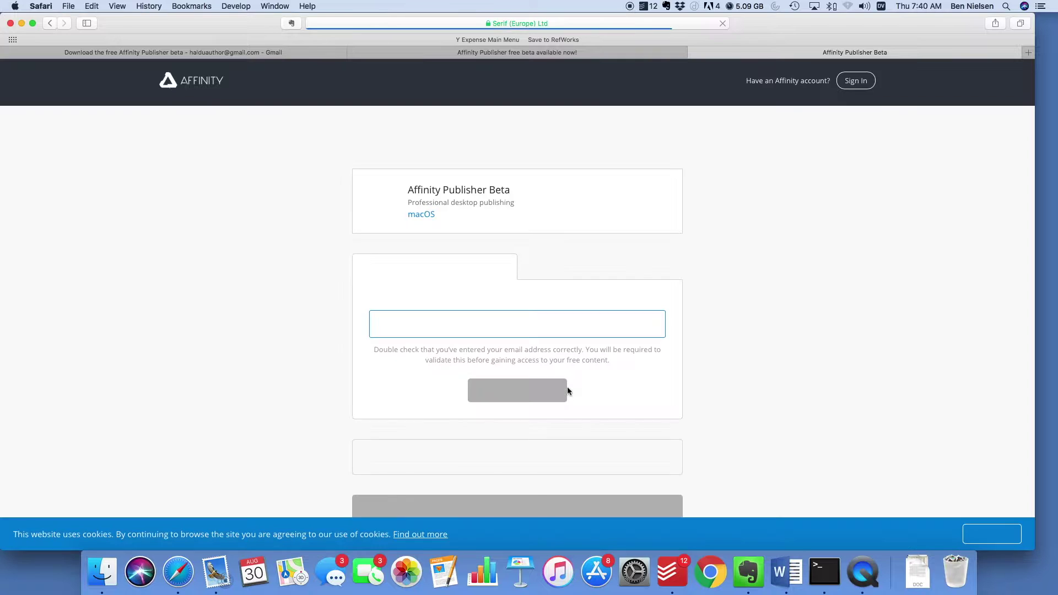
- Sign in as an existing customer and get the Affinity Publisher Beta download link
left_click(574, 268)
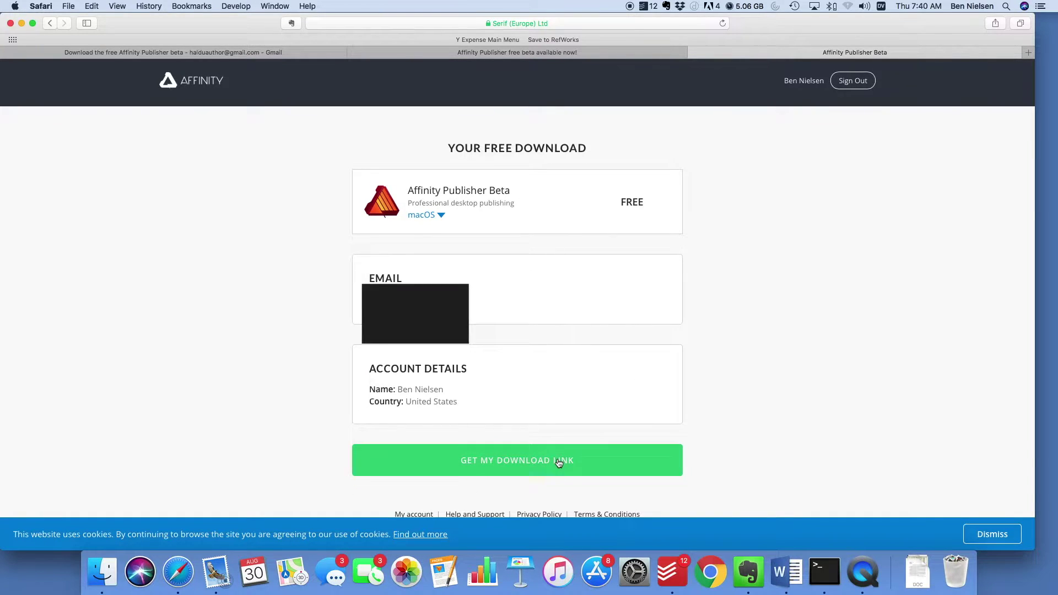
left_click(557, 461)
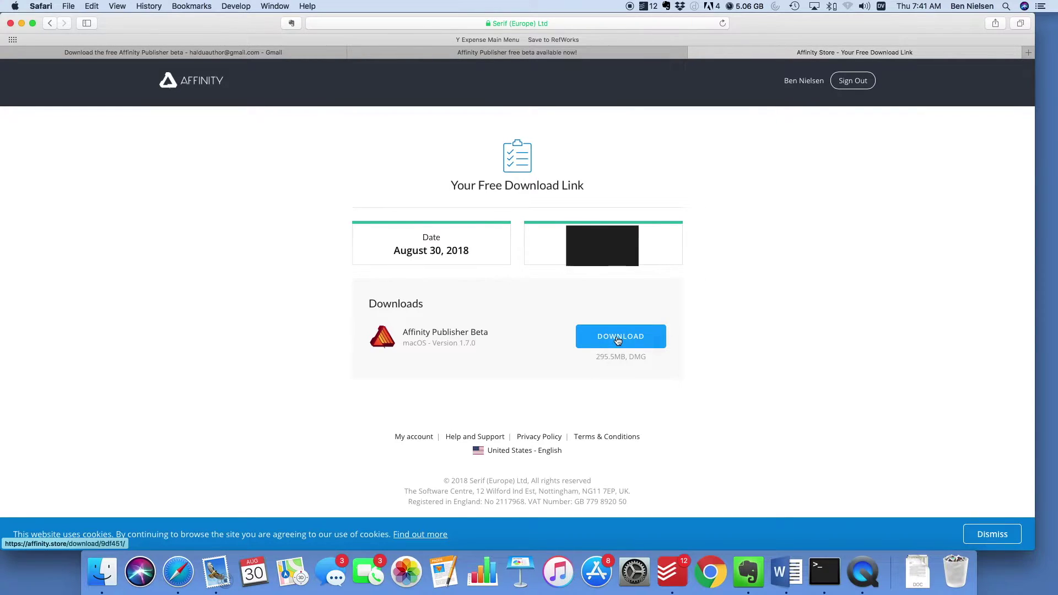
left_click(618, 339)
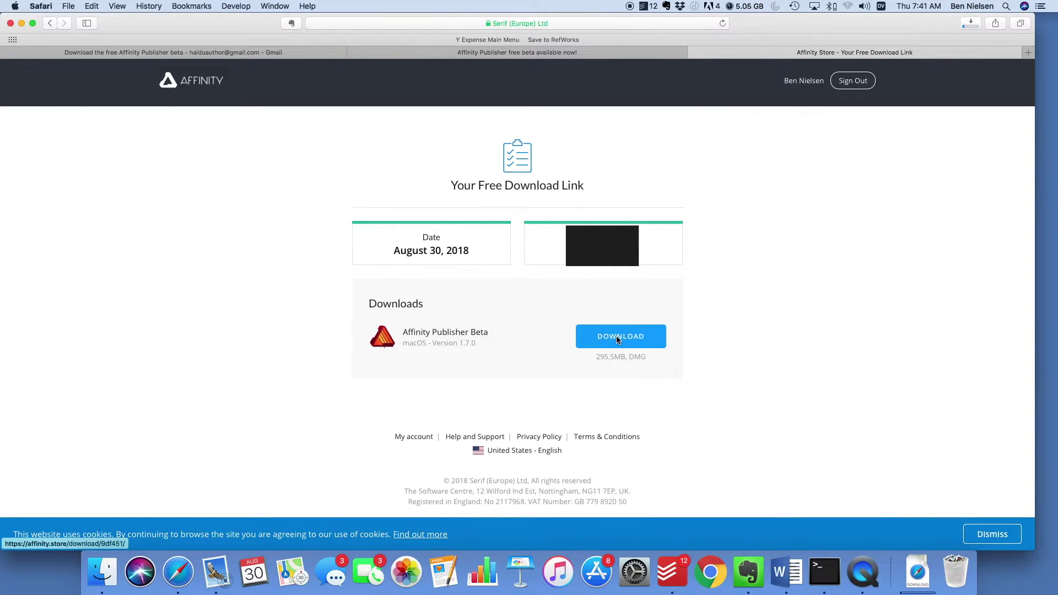
- Watch the Affinity Publisher Beta DMG download finish and show the recent downloads
left_click(972, 24)
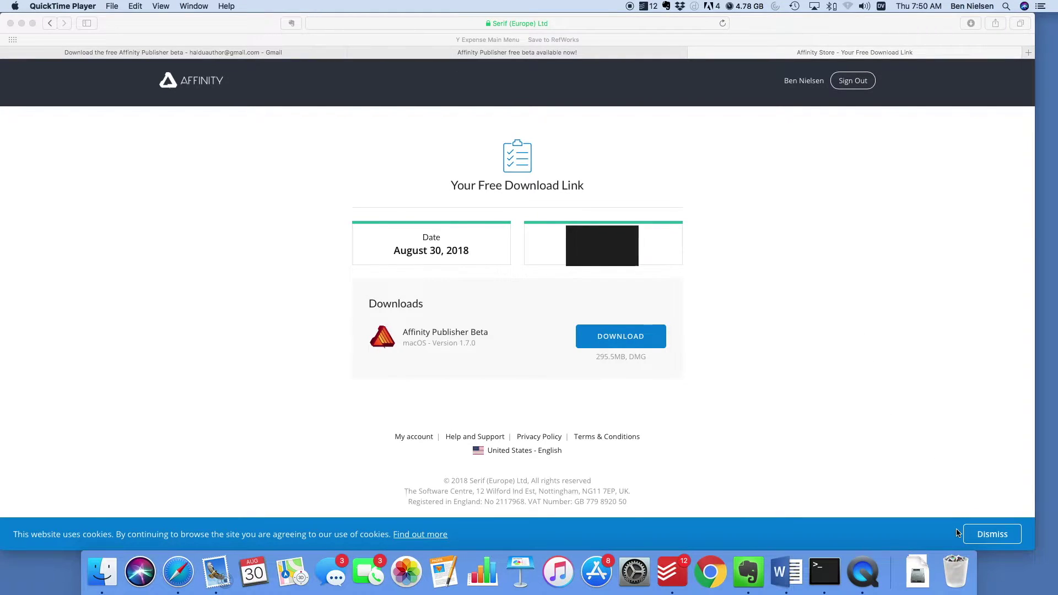
left_click(915, 581)
- Open the downloaded DMG and copy Affinity Publisher Beta into the Applications folder
left_click(915, 582)
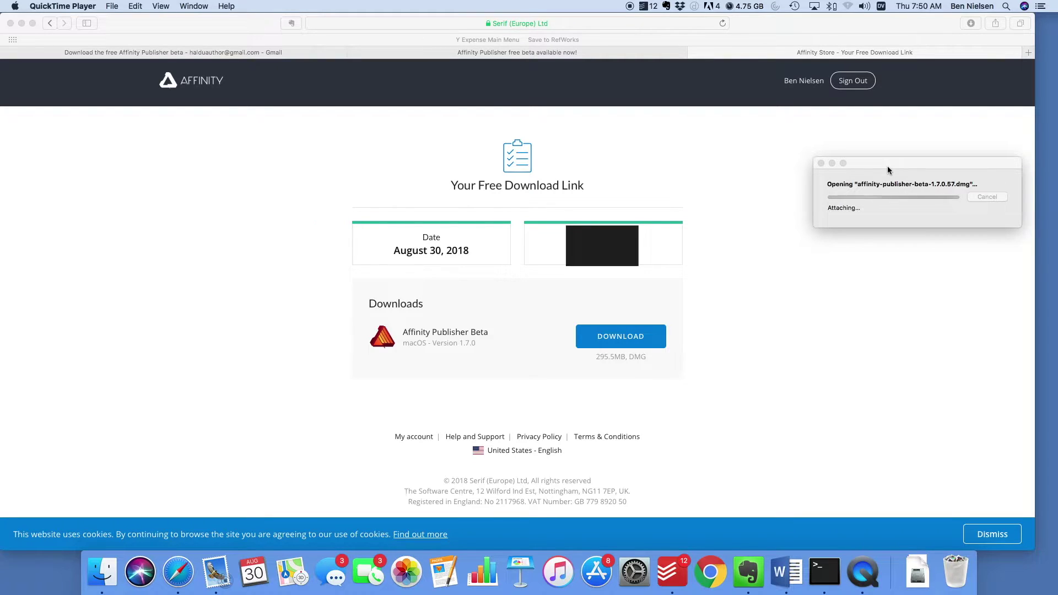
left_click_drag(888, 166, 844, 158)
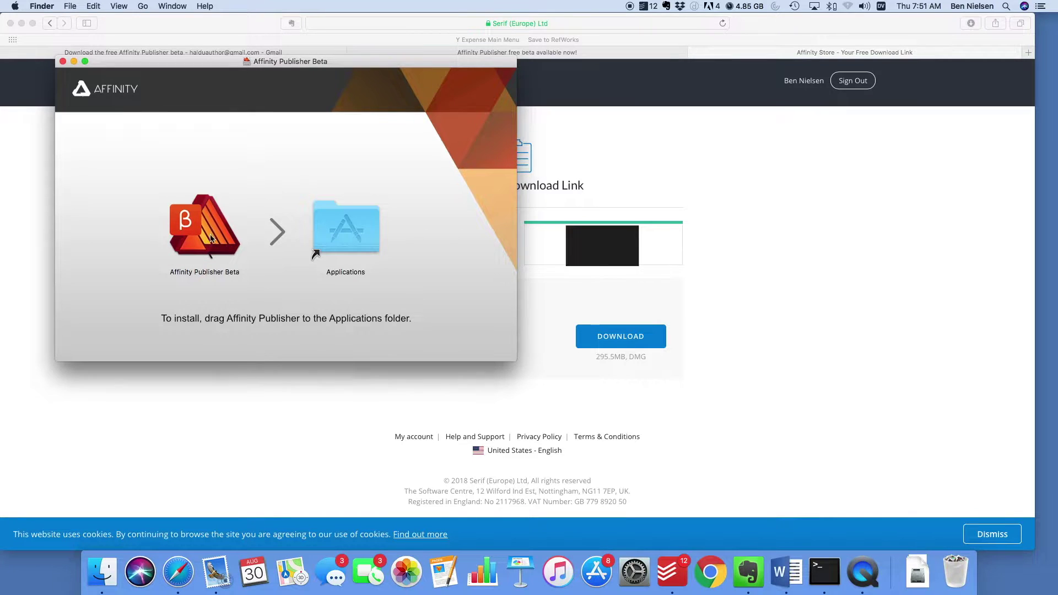
left_click_drag(211, 228, 363, 218)
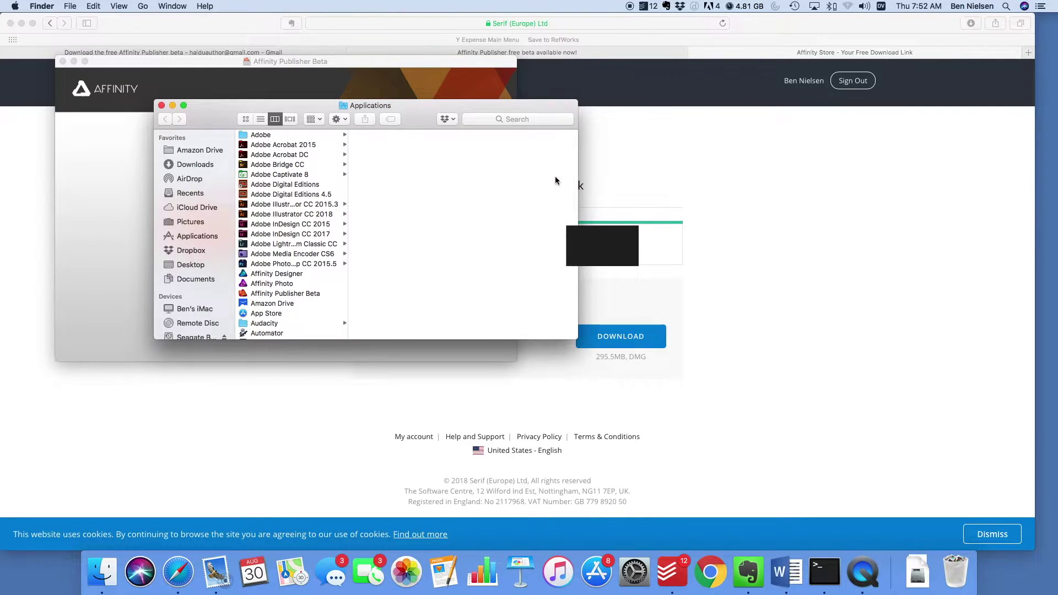
- Launch Affinity Publisher Beta, approve the Gatekeeper prompt, and free memory with Memory Clean
double_click(290, 295)
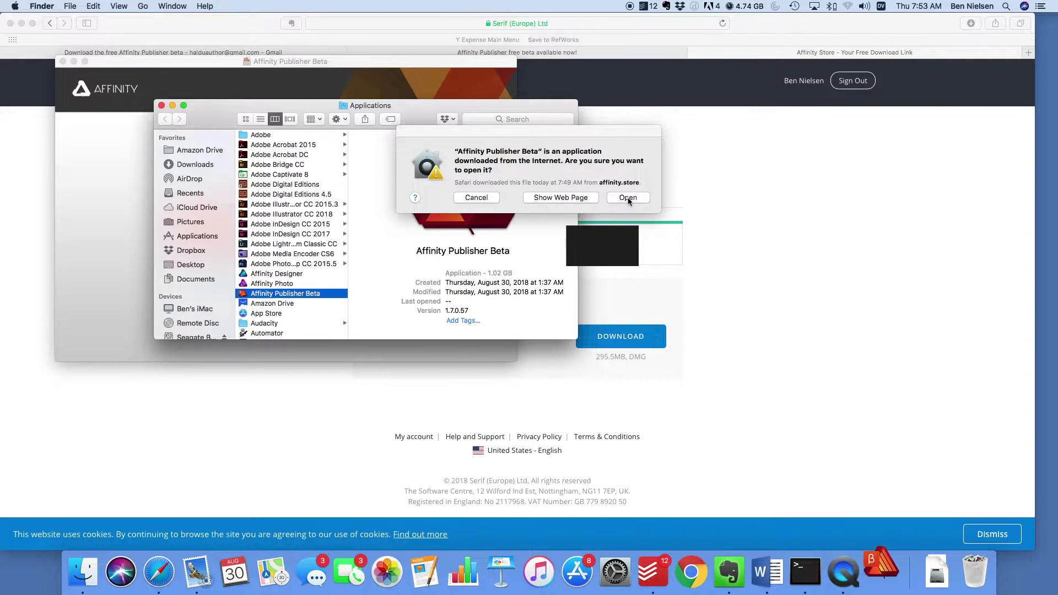
left_click(629, 198)
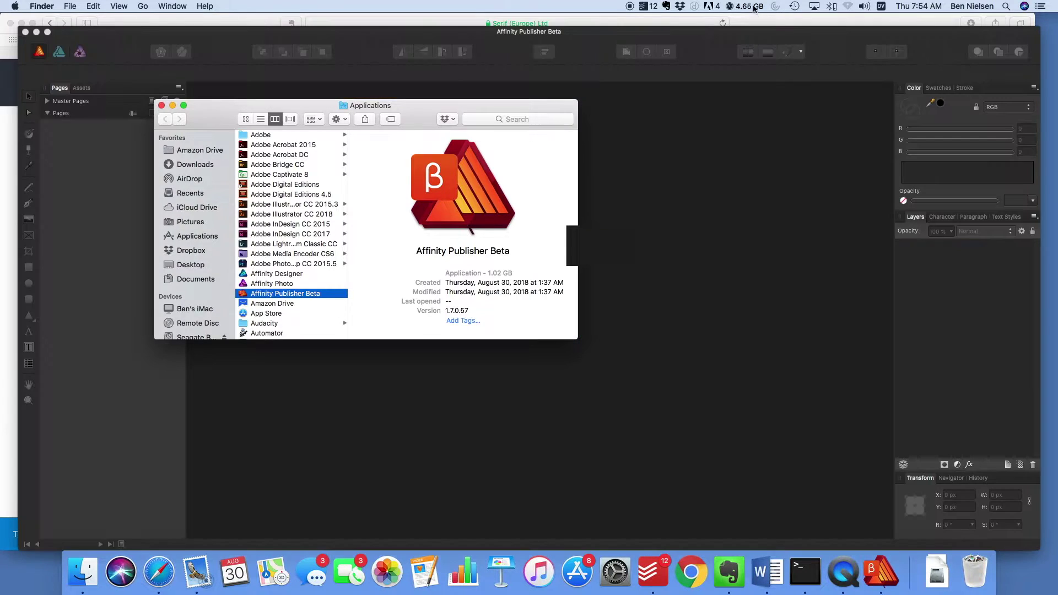
left_click(746, 6)
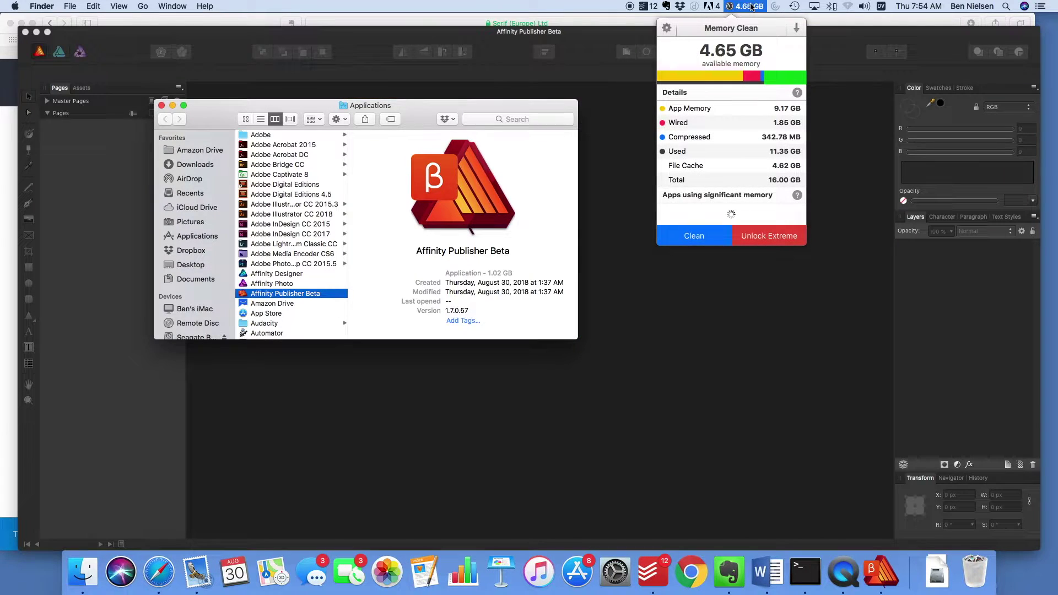
left_click(716, 238)
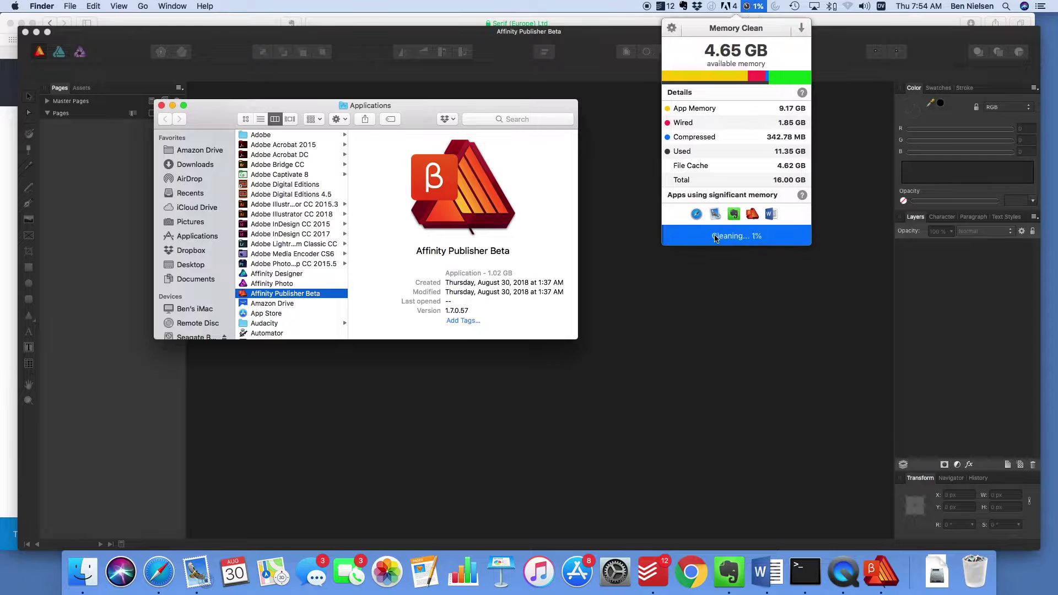
left_click(584, 43)
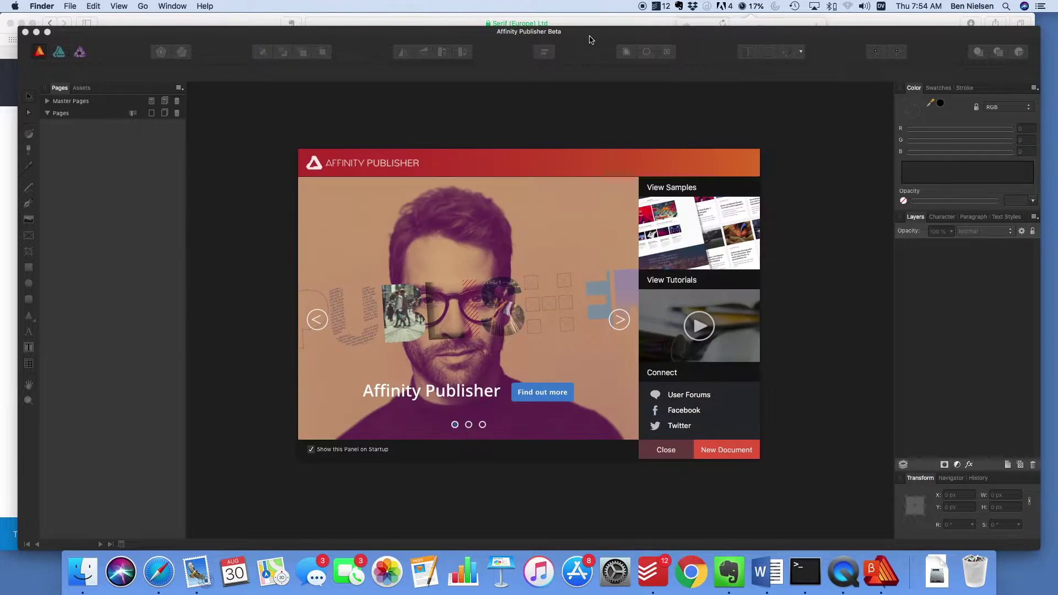
- Move the window to the top of the screen, browse two welcome slides, and start a new document
left_click_drag(584, 43, 566, 19)
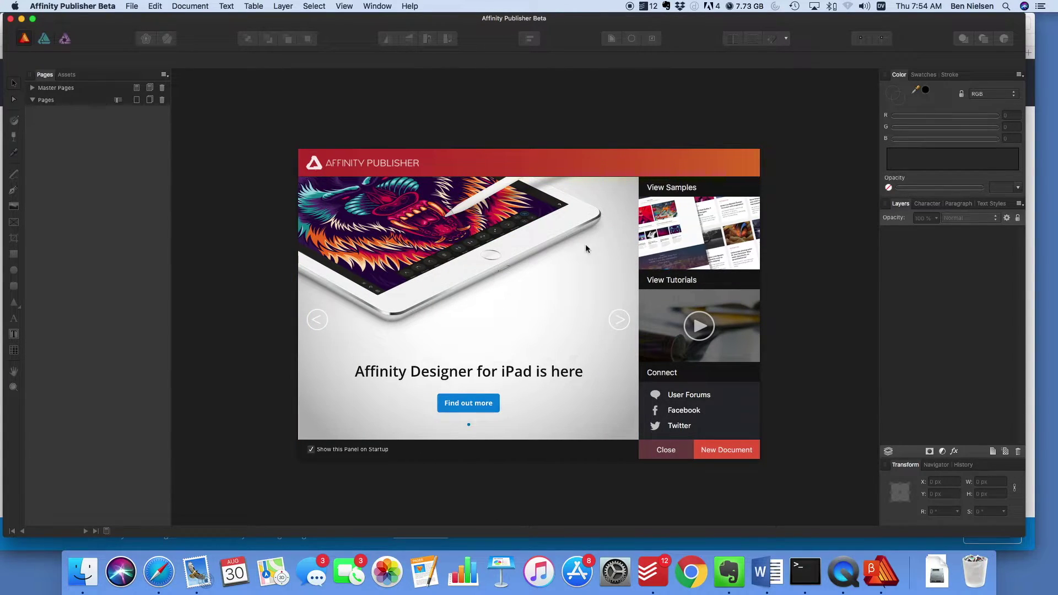
left_click(620, 320)
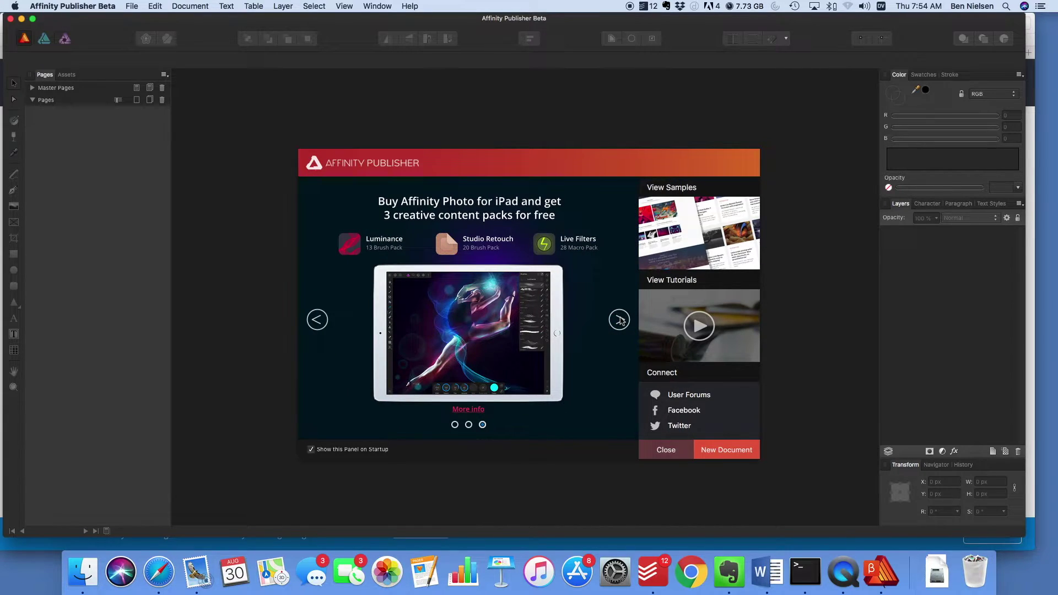
left_click(620, 321)
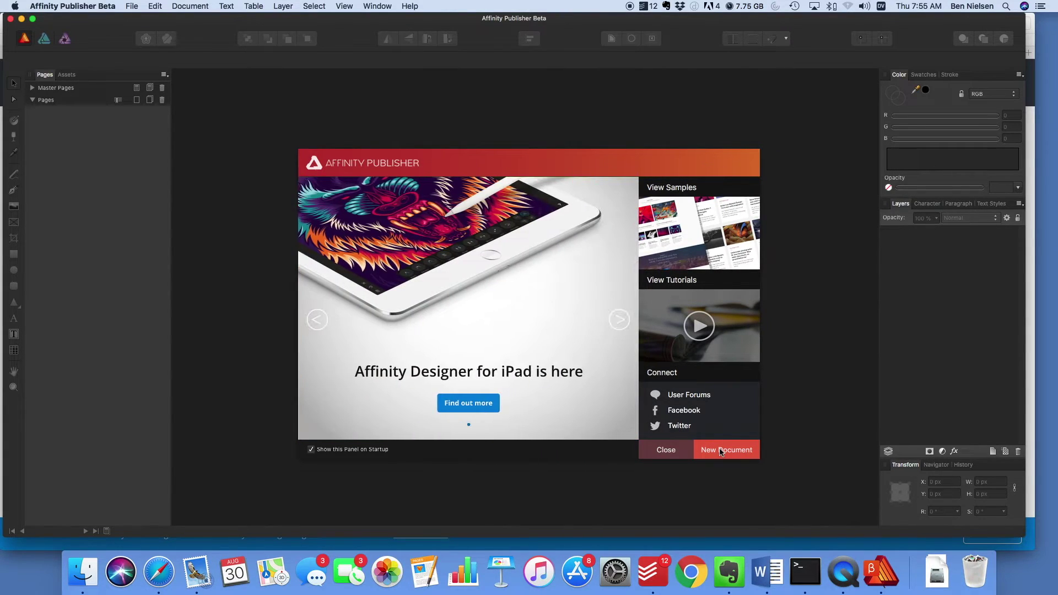
left_click(720, 451)
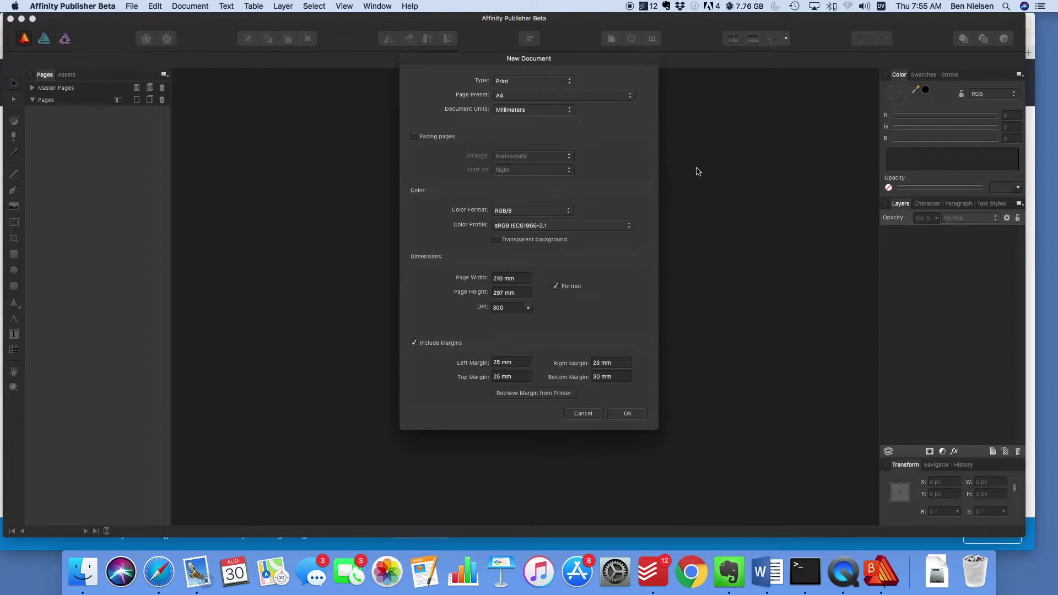
- Keep the Print type, pick the Letter (ANSI A) 8.5 × 11 in preset, and leave Facing pages off
left_click(561, 83)
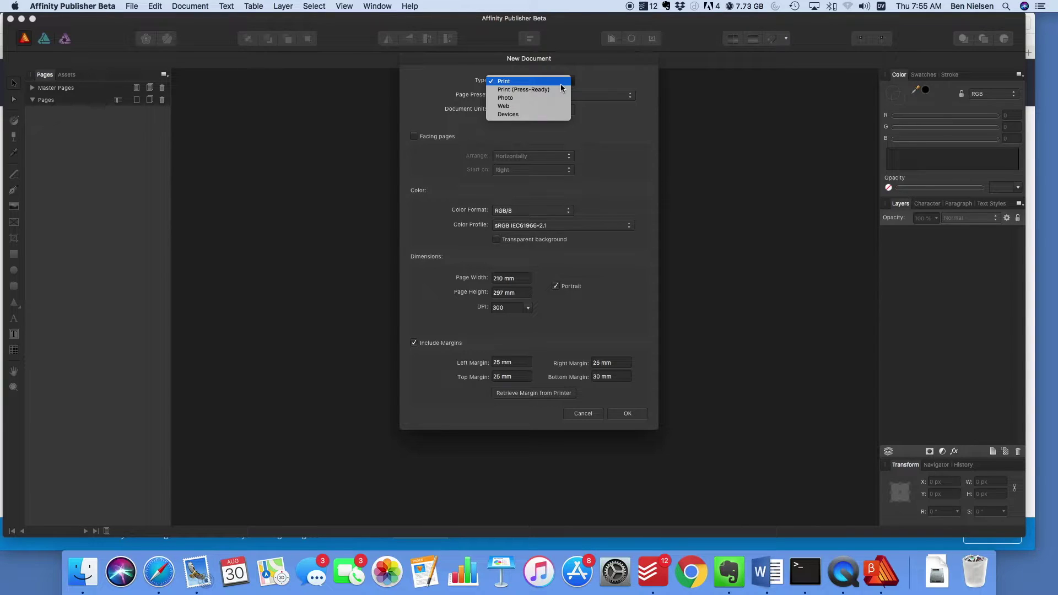
left_click(562, 82)
left_click(563, 95)
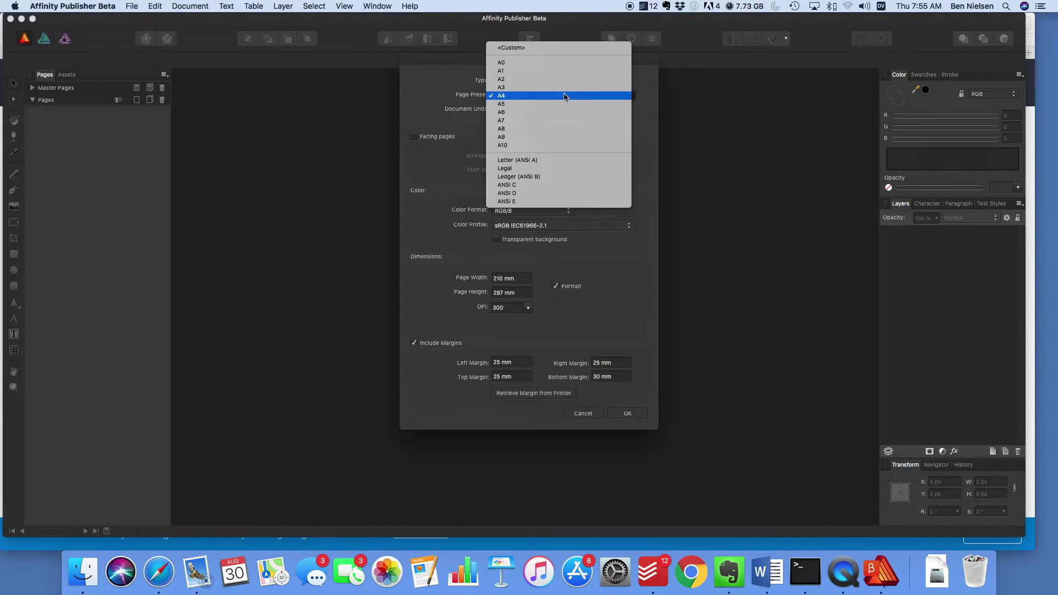
left_click(564, 160)
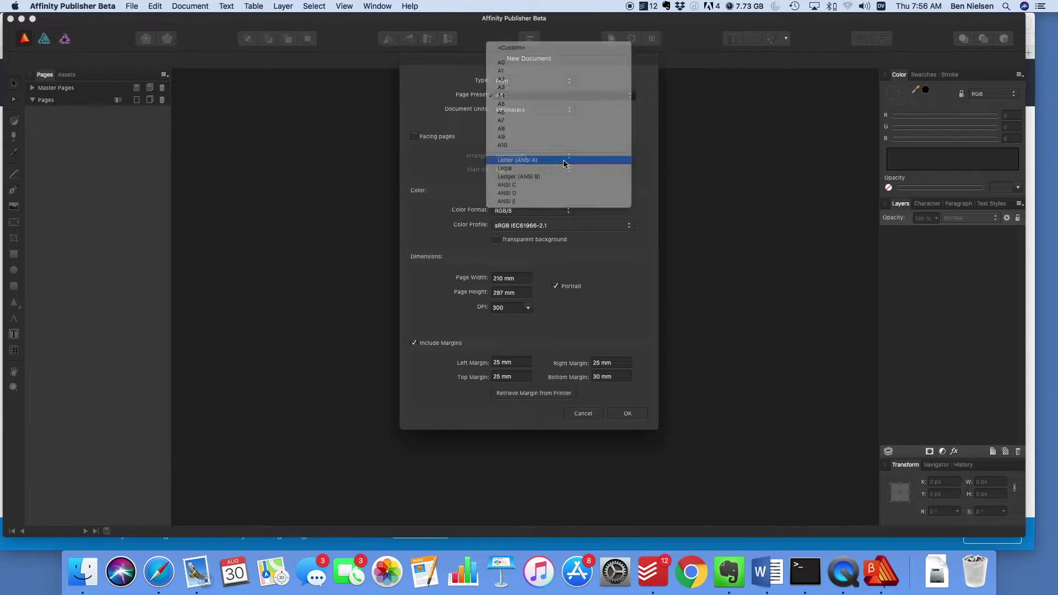
left_click(562, 96)
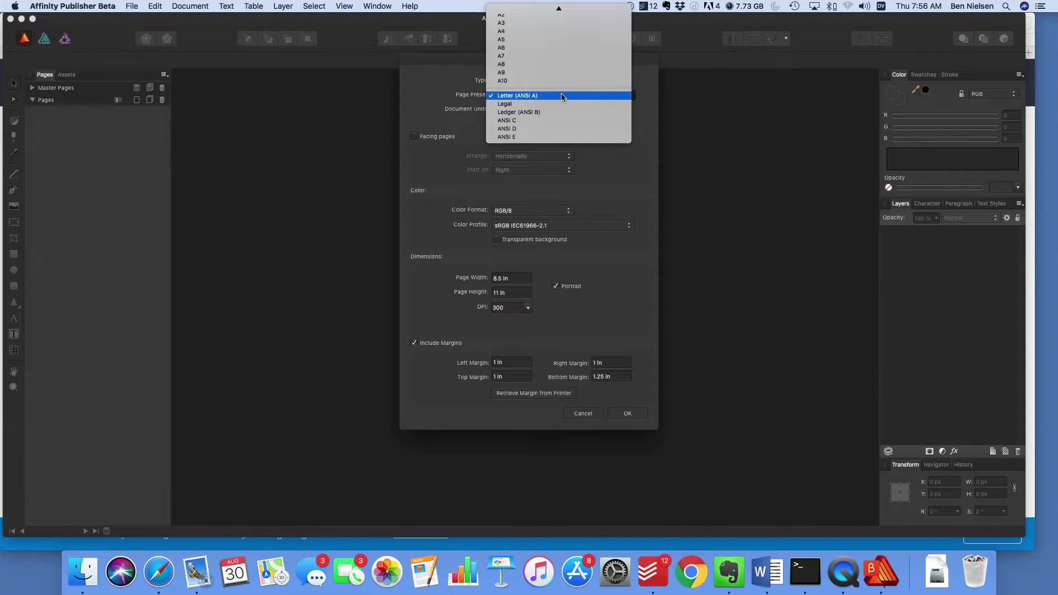
scroll(562, 97, "up", 3)
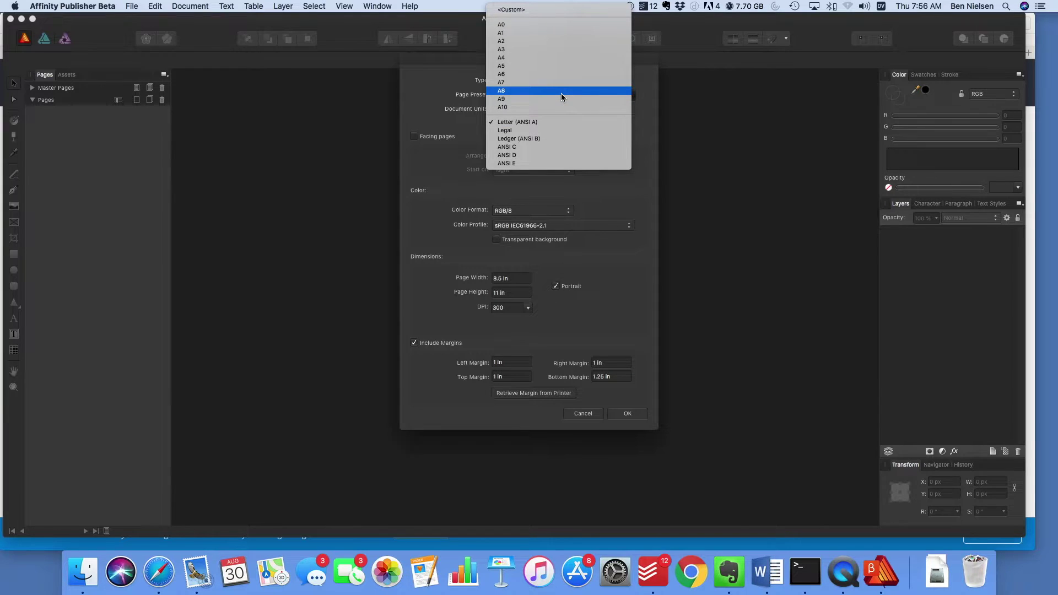
left_click(565, 122)
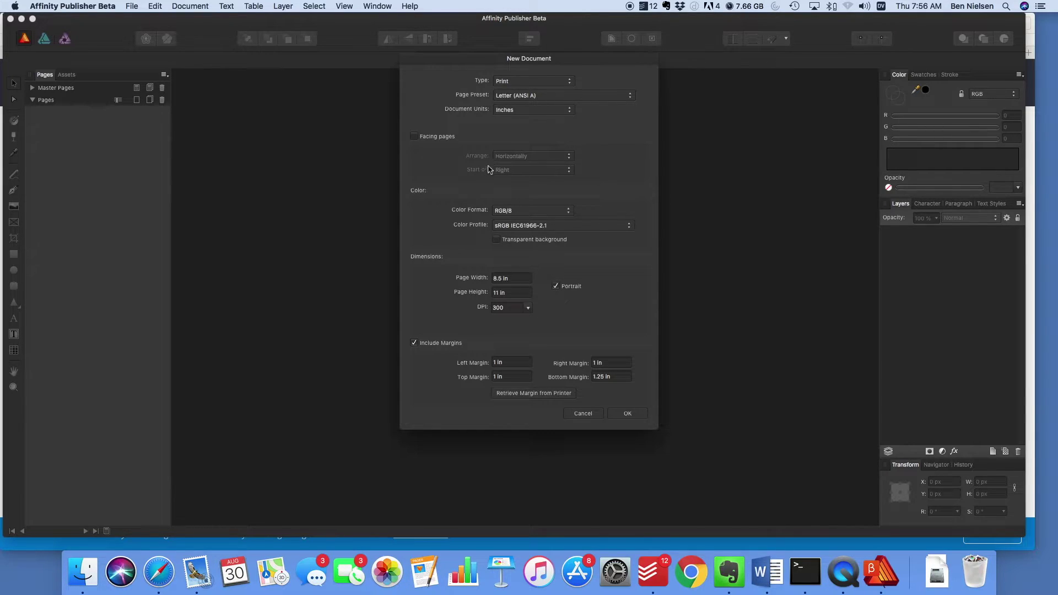
left_click(415, 139)
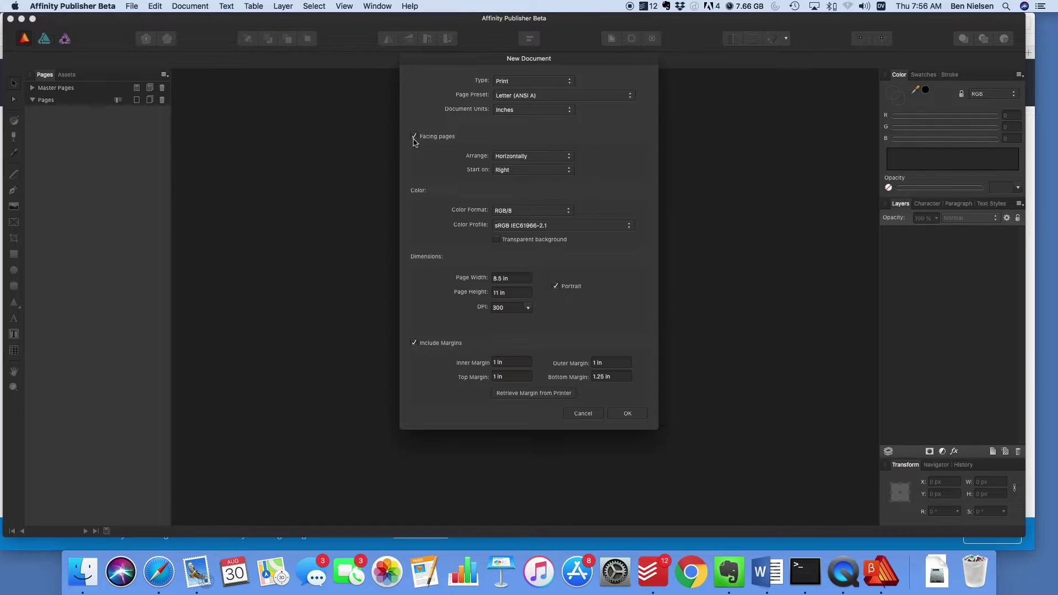
left_click(414, 139)
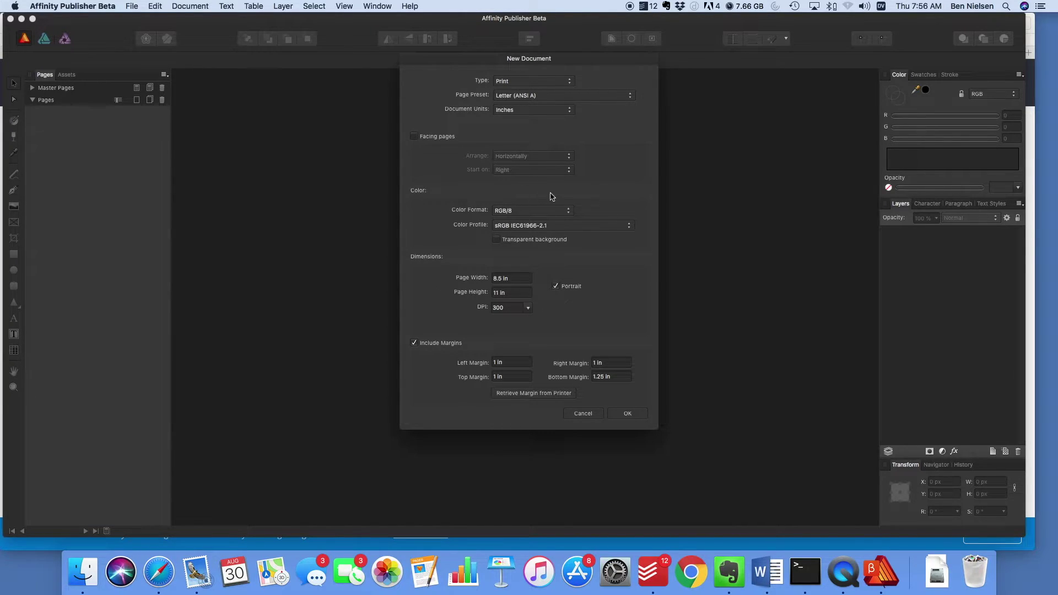
- Set the colour format to CMYK/8 with the U.S. Web Coated (SWOP) v2 profile
left_click(565, 212)
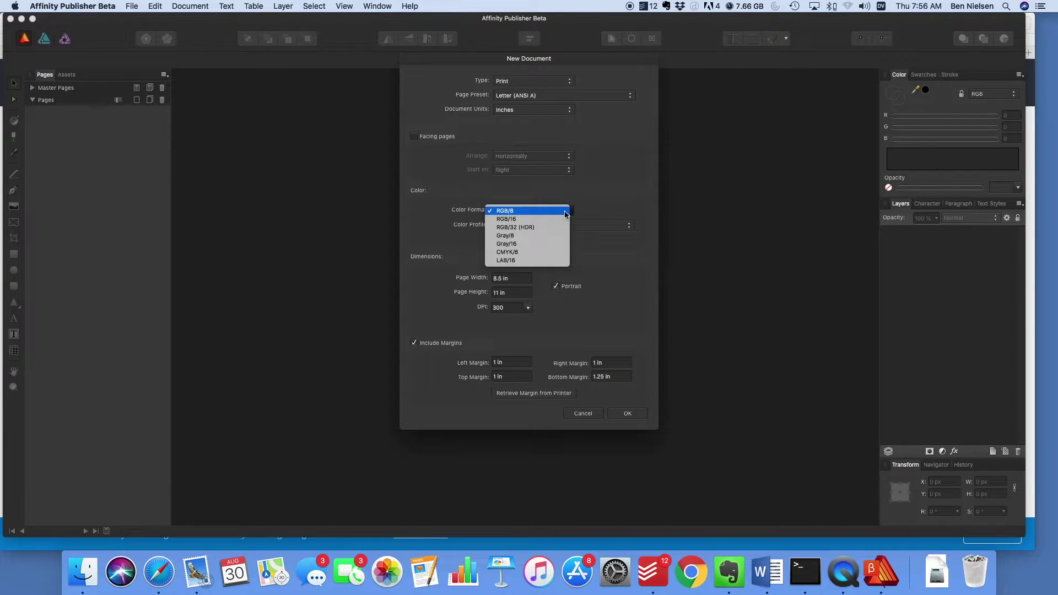
left_click(565, 253)
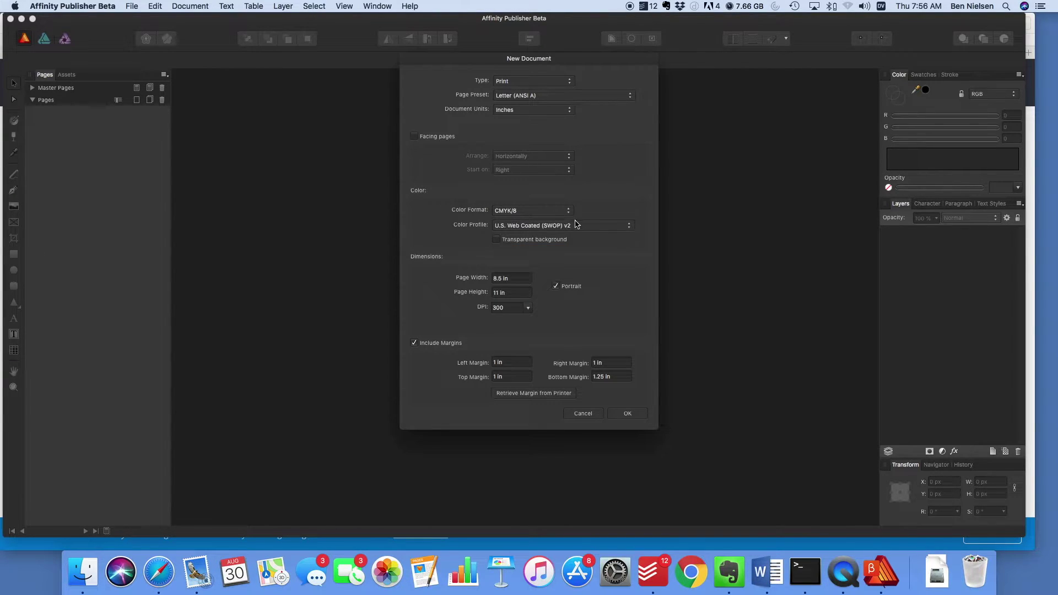
left_click(604, 232)
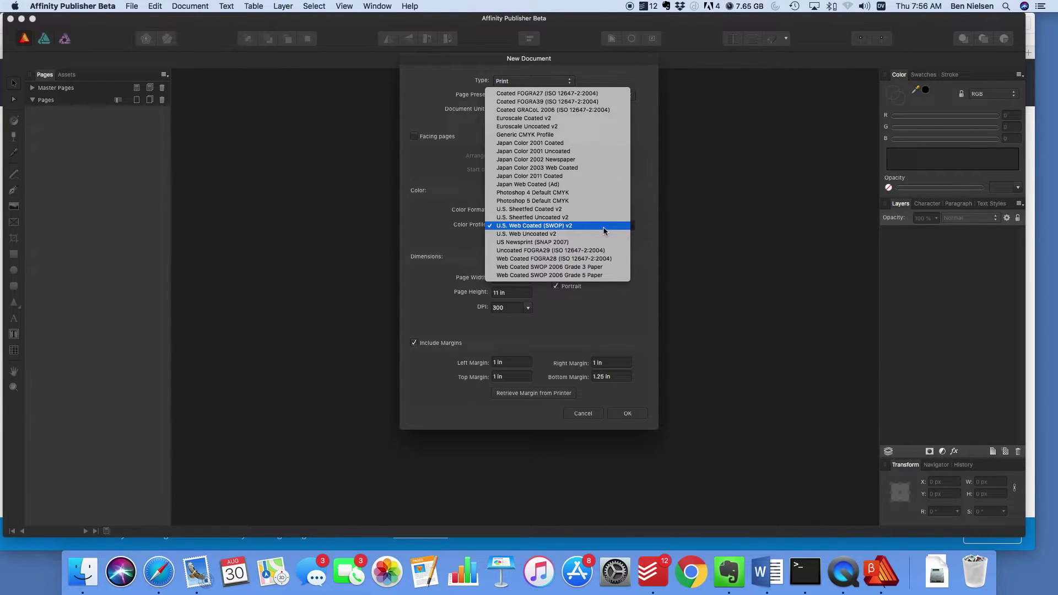
left_click(604, 230)
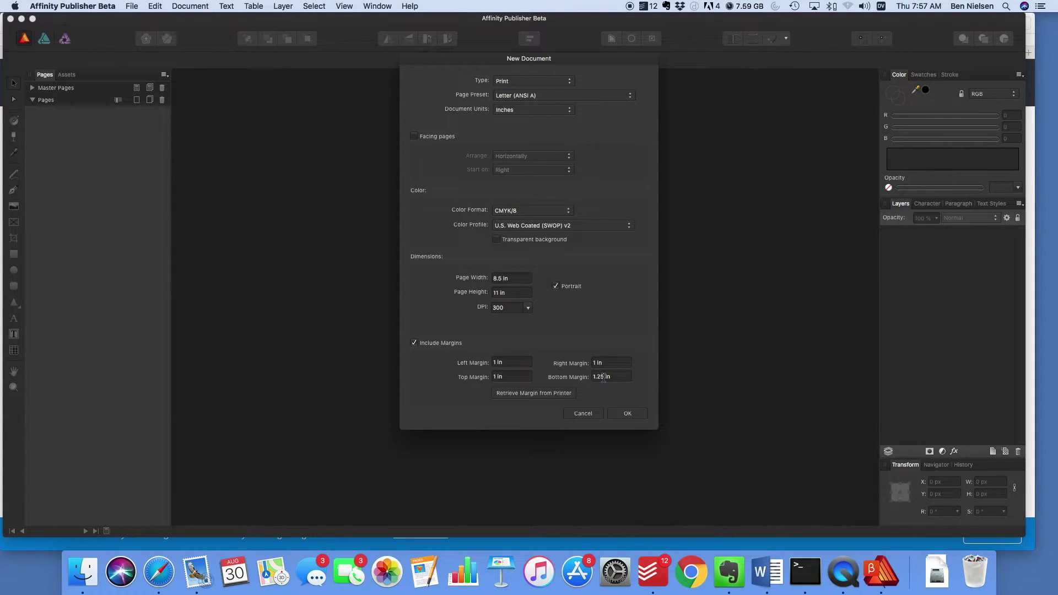
- Change the bottom margin from 1.25 in to 1 in and create the document
left_click(604, 378)
key("BackSpace")
key("BackSpace")
key("BackSpace")
left_click(632, 417)
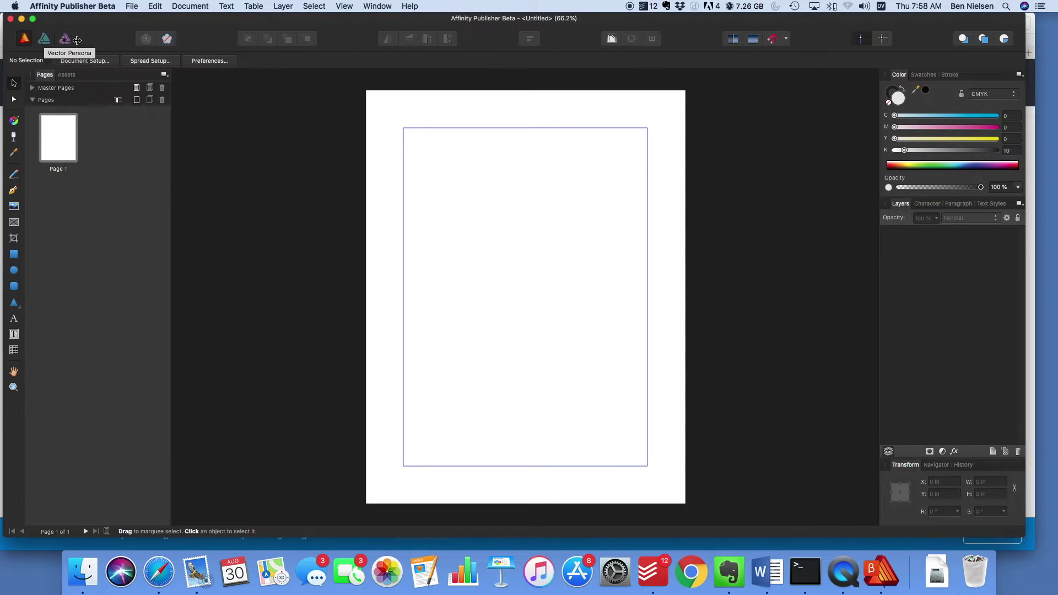
- Try switching to the Vector Persona, which needs a compatible Affinity Designer
left_click(45, 40)
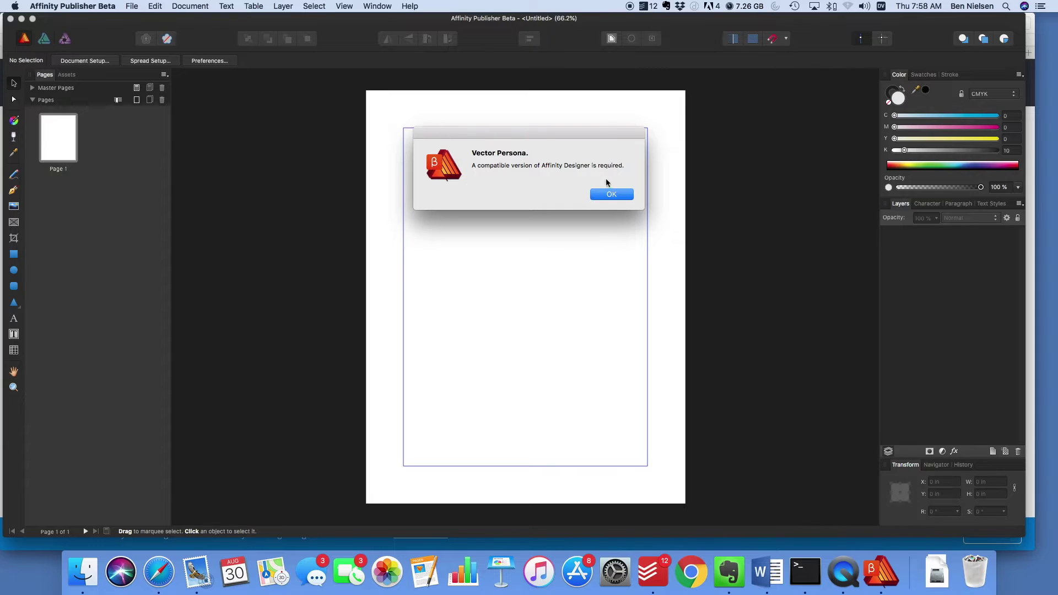
left_click(610, 196)
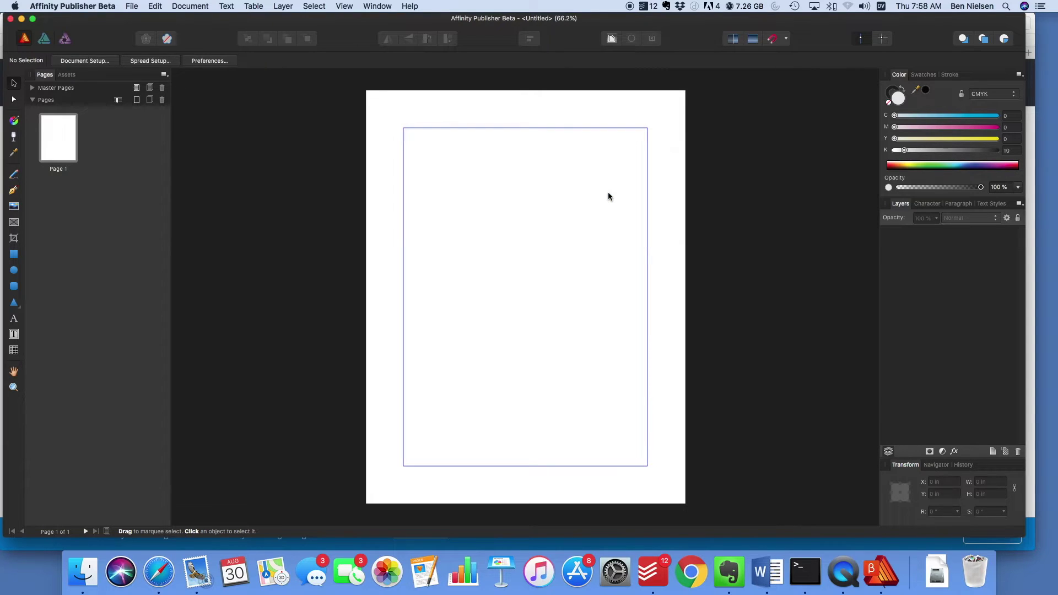
left_click(64, 41)
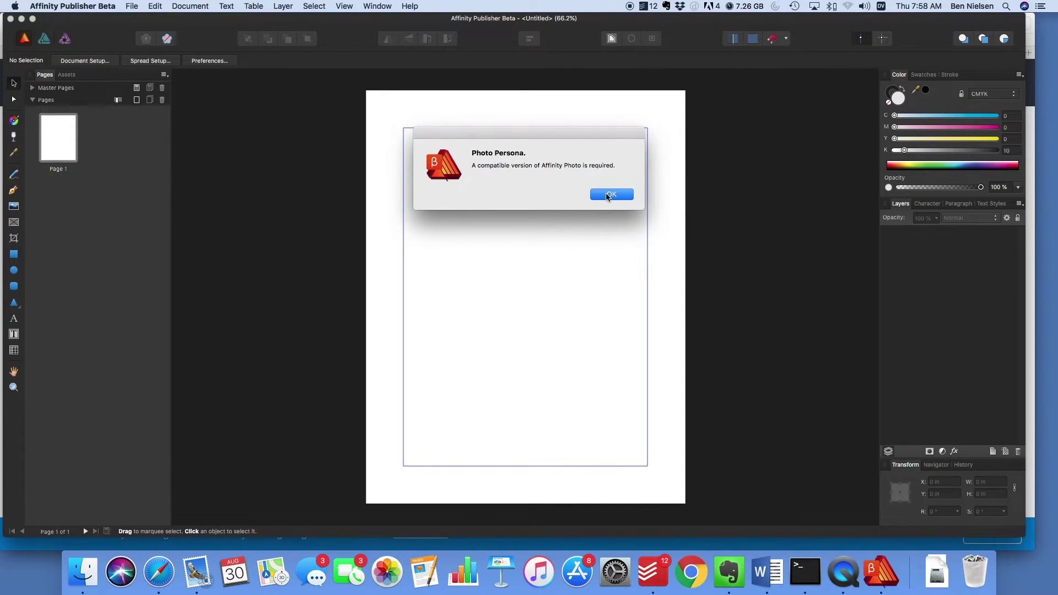
left_click(609, 195)
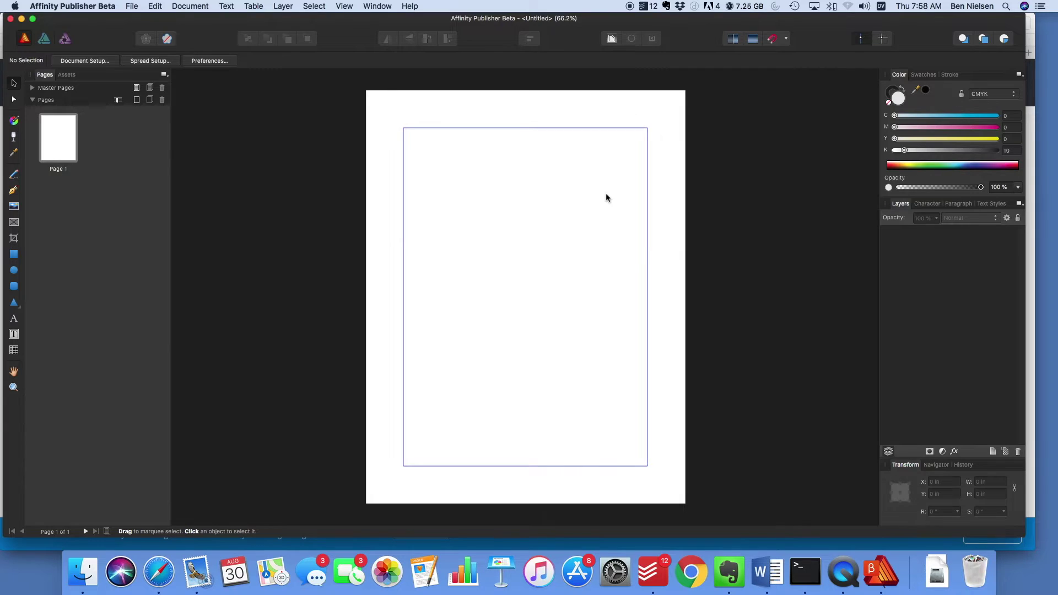
left_click(33, 88)
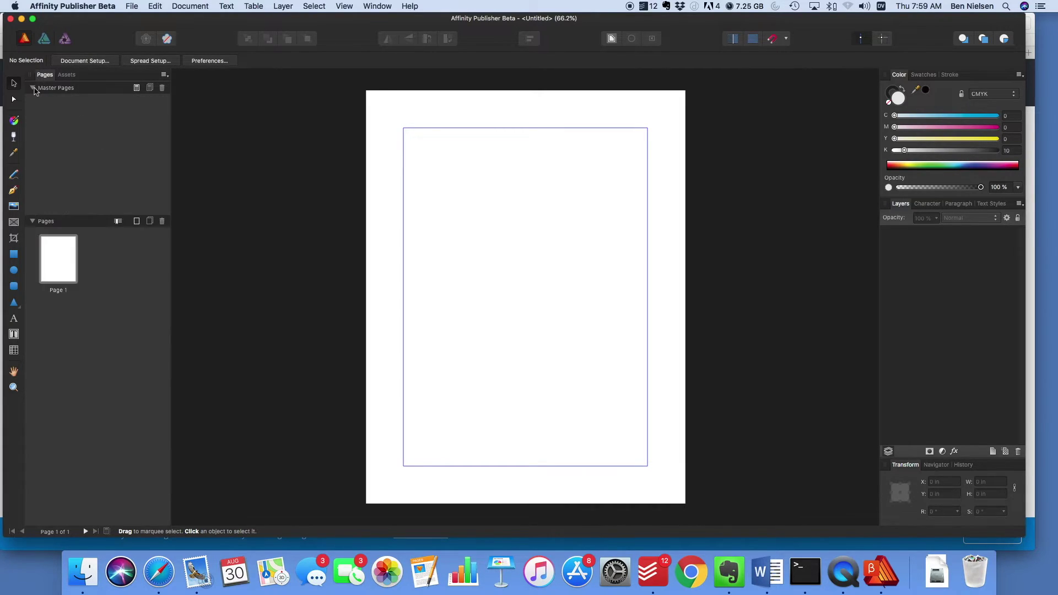
left_click(33, 89)
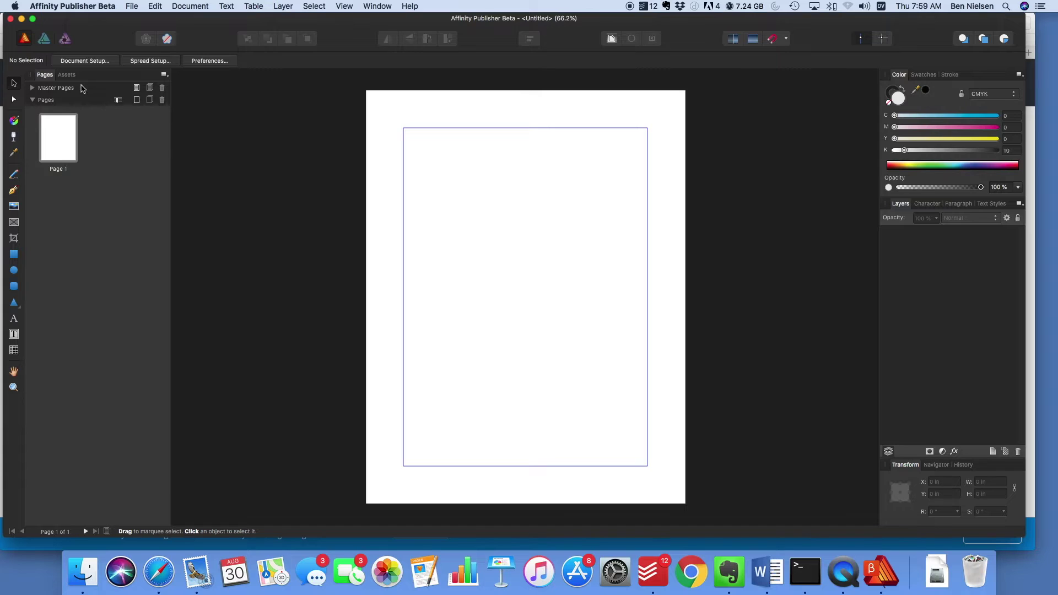
- Review Document Setup's colour, layout and bleed settings, then Spread Setup's 8.5 × 11 in size, changing nothing
left_click(98, 62)
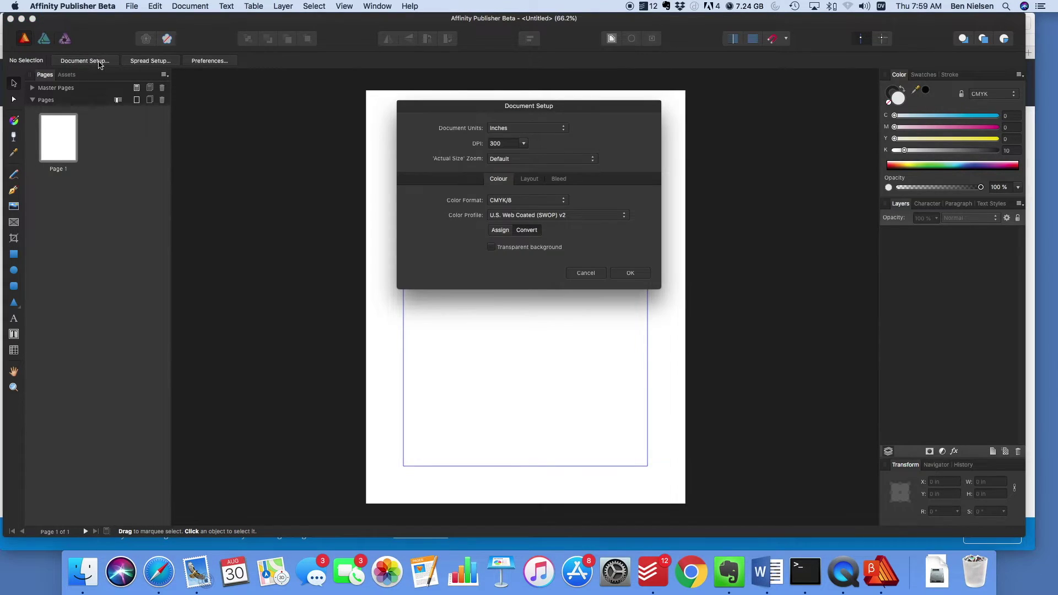
left_click(530, 179)
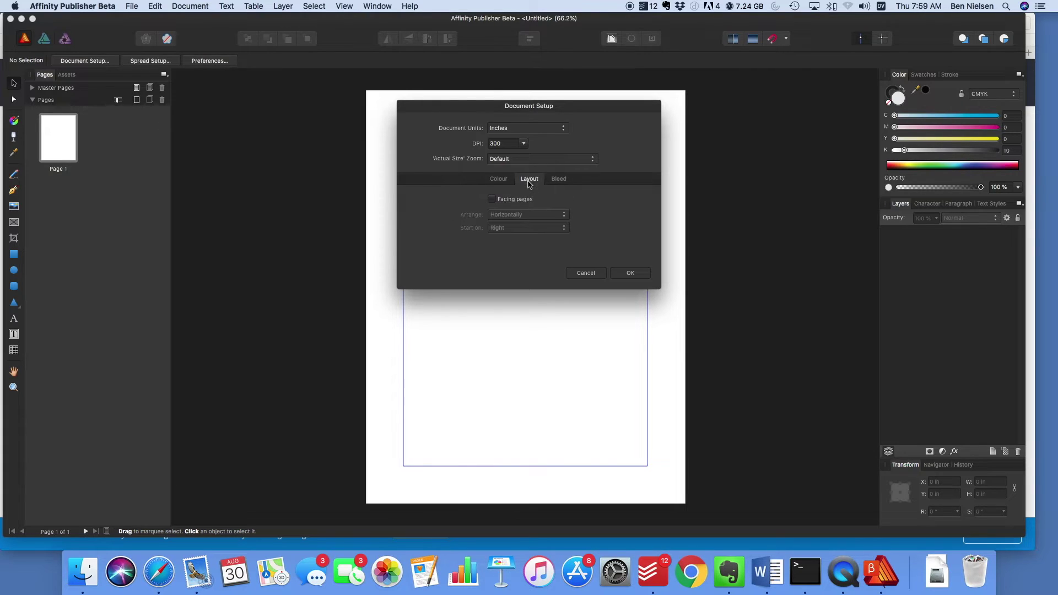
left_click(559, 179)
left_click(528, 180)
left_click(499, 180)
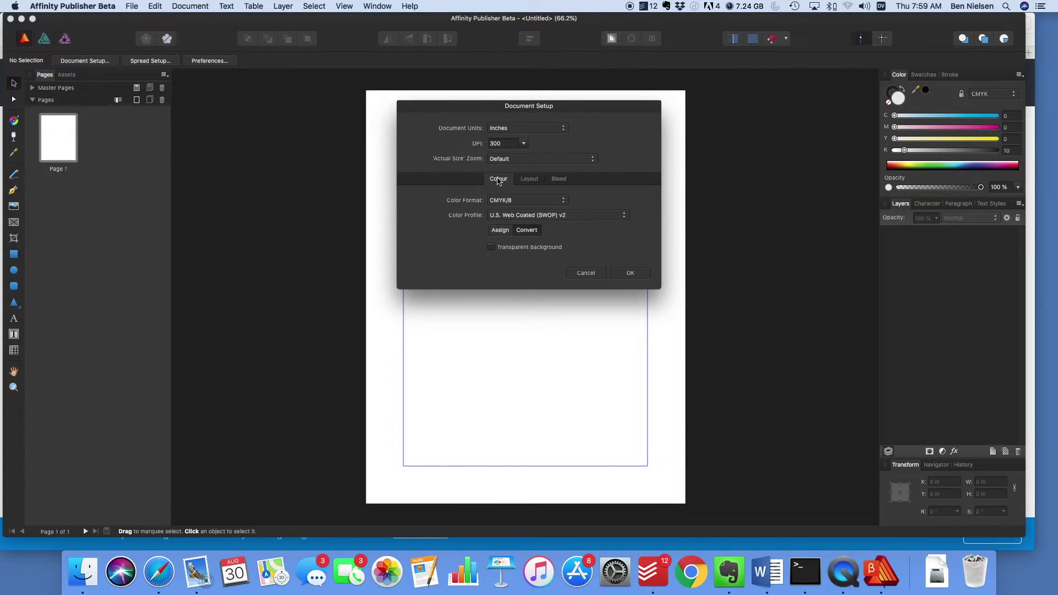
left_click(588, 275)
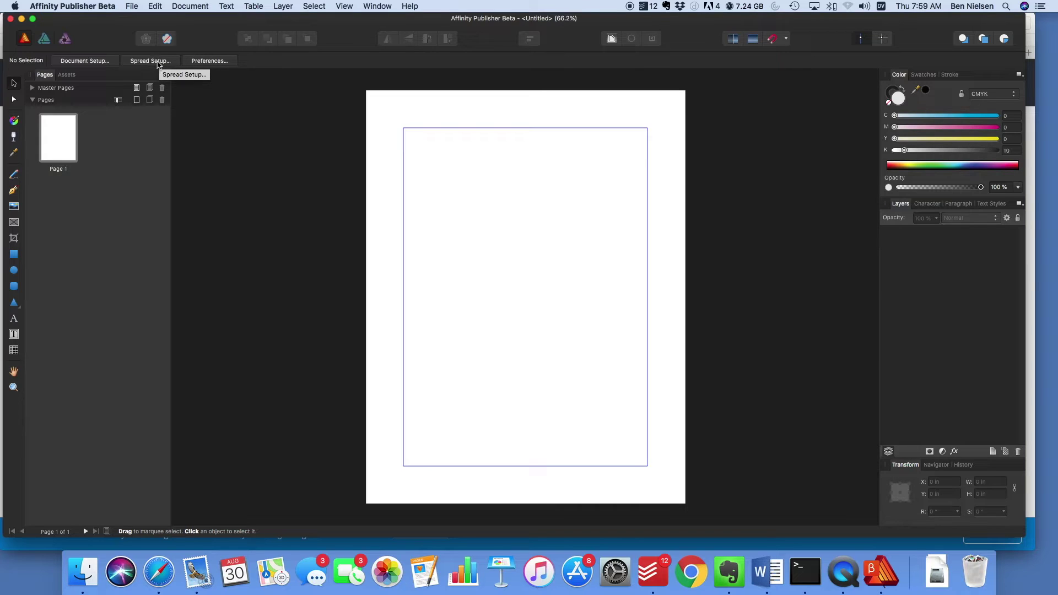
left_click(158, 61)
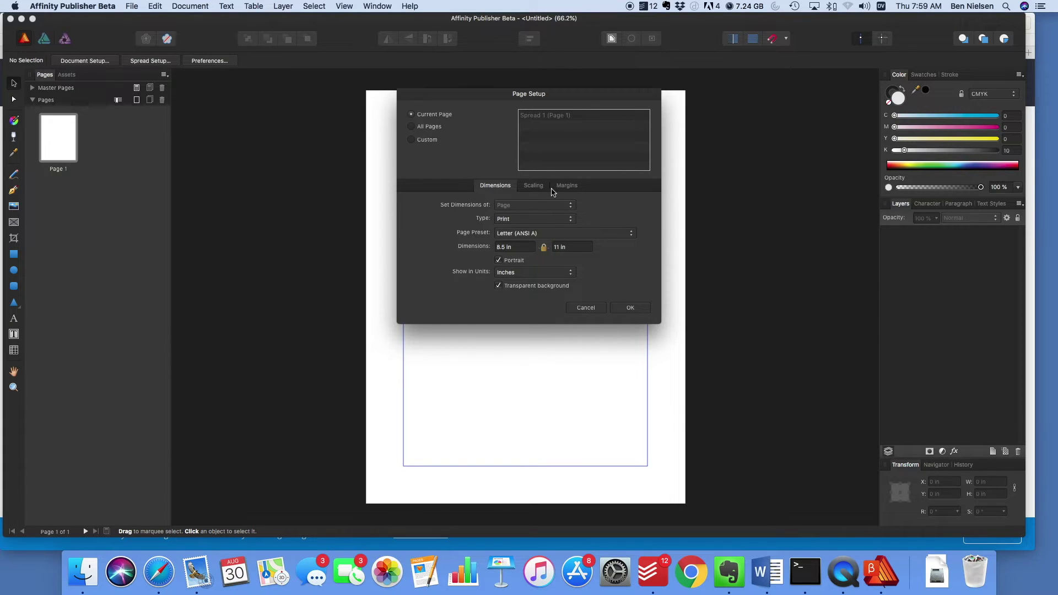
left_click(587, 308)
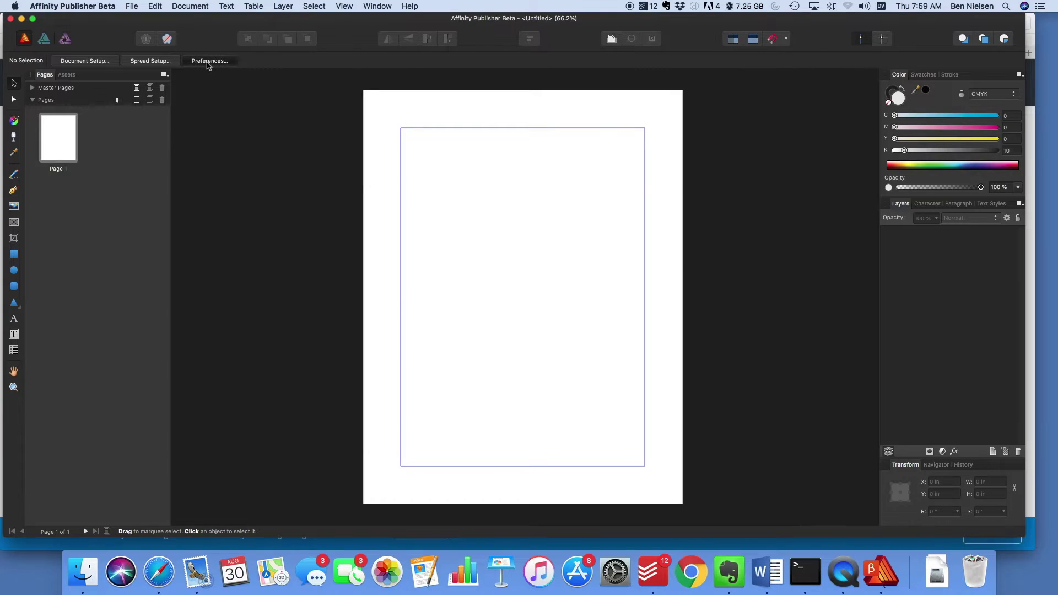
- Glance at the preferences, then switch between the Paragraph and Text Styles panels
left_click(208, 62)
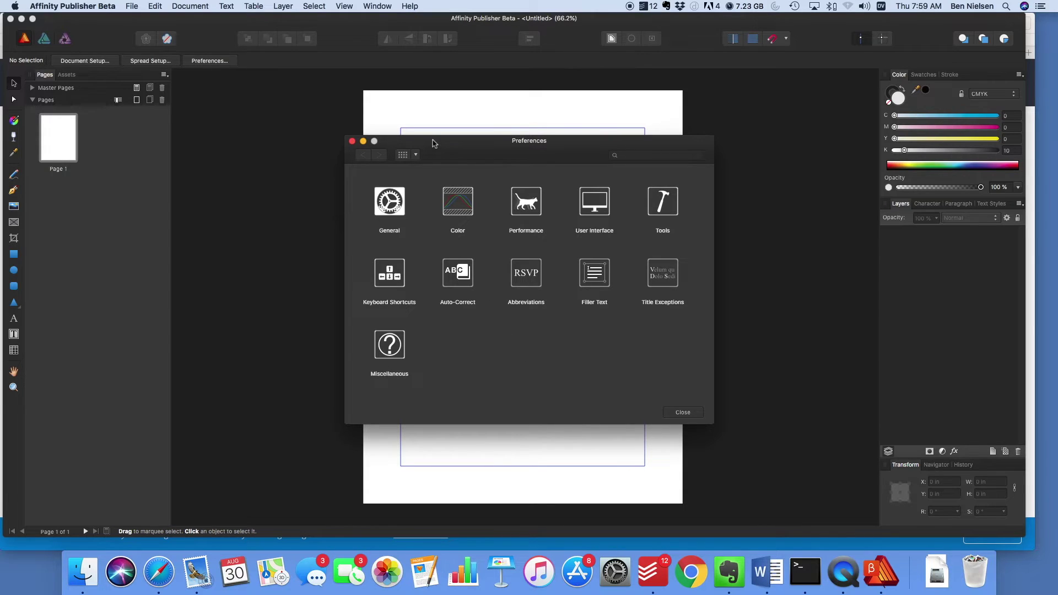
left_click(684, 415)
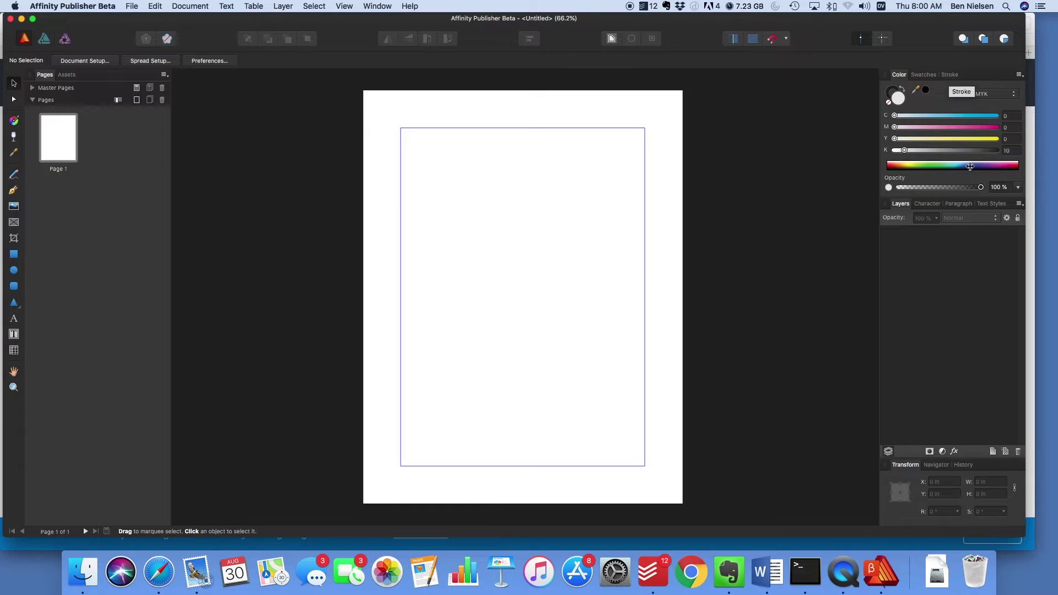
left_click(959, 204)
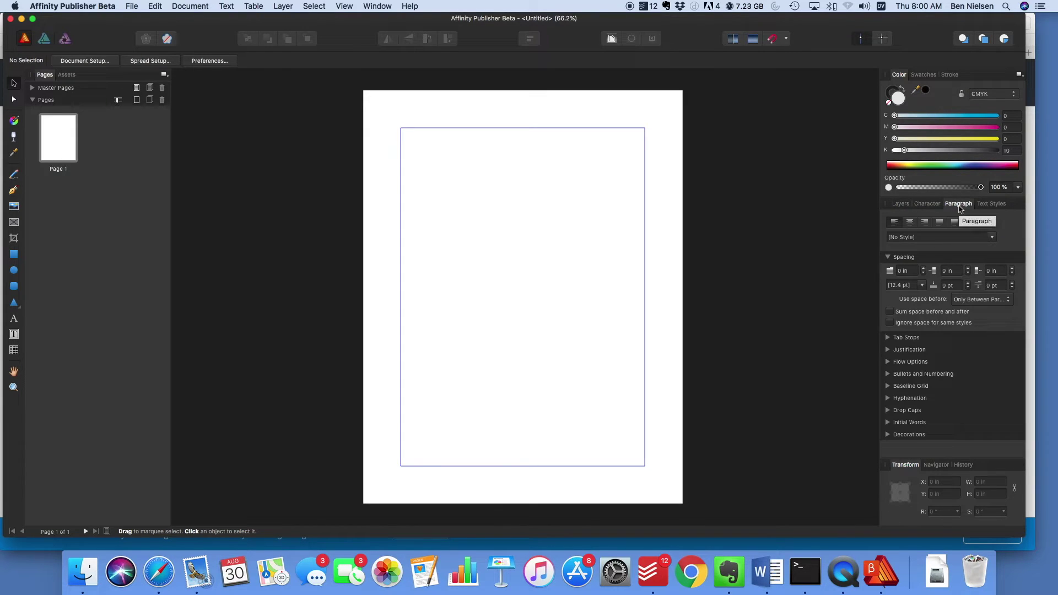
left_click(993, 204)
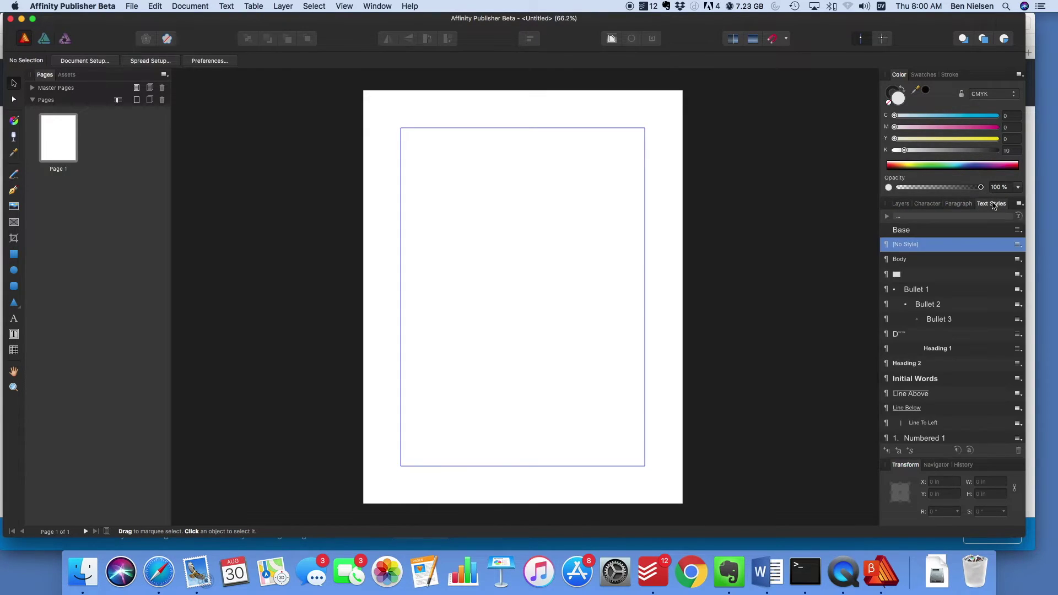
left_click(959, 204)
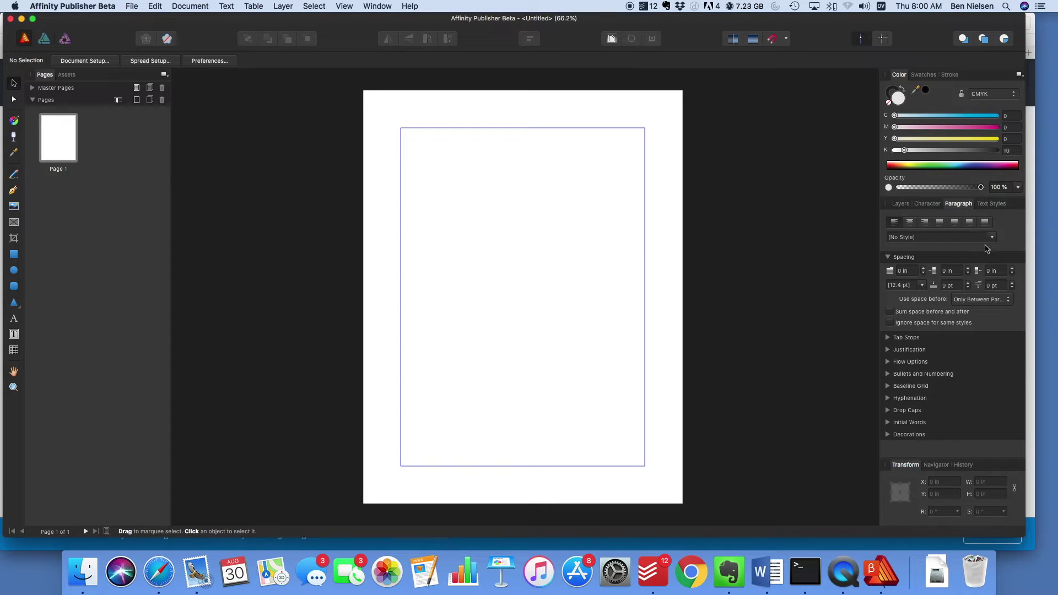
- Browse the paragraph style list repeatedly, then show the Navigator zoom preview
left_click(993, 239)
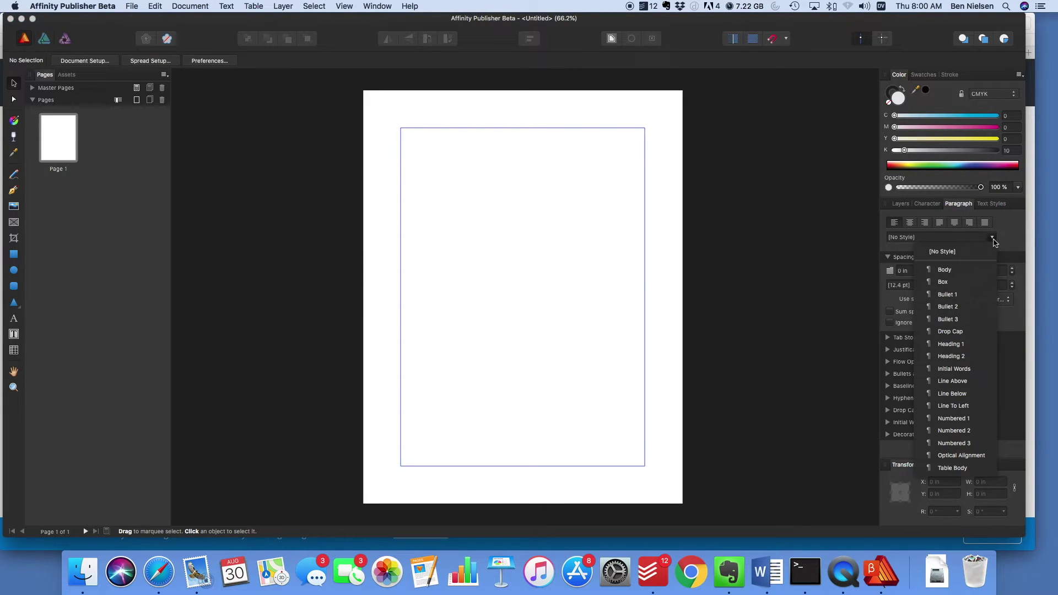
left_click(993, 241)
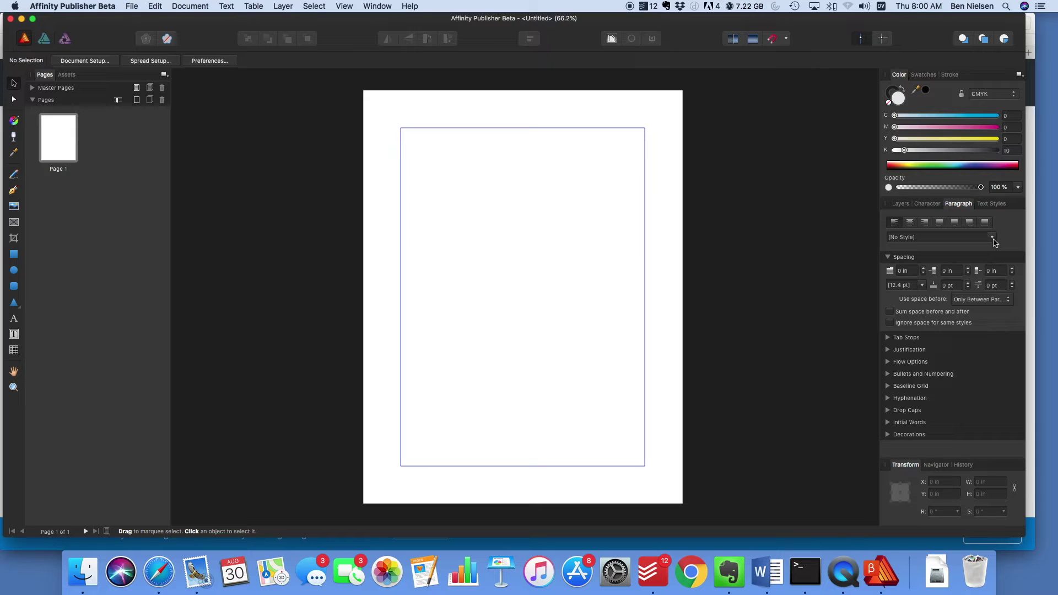
left_click(993, 240)
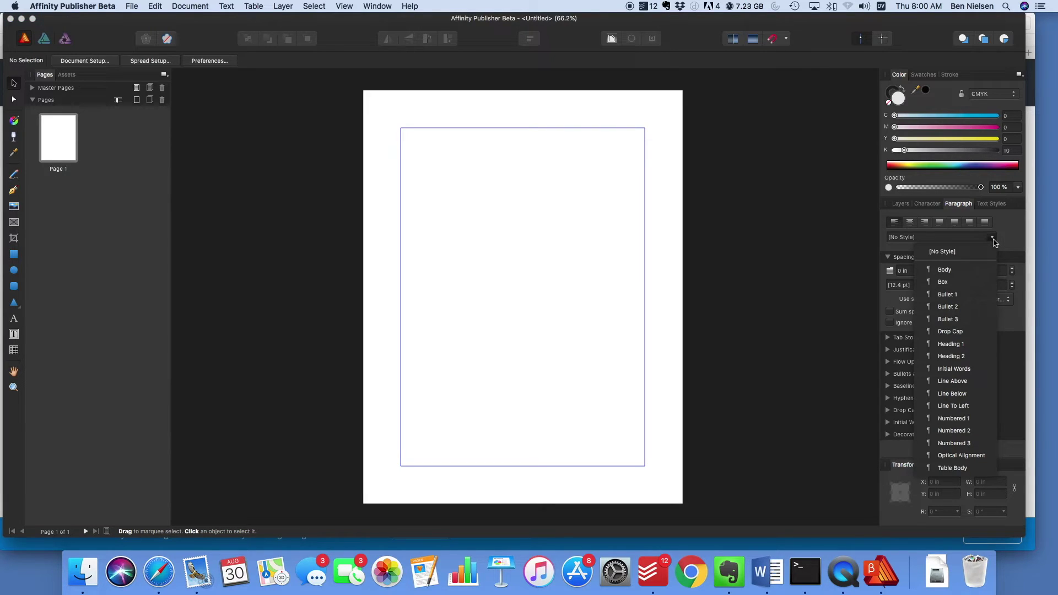
left_click(992, 240)
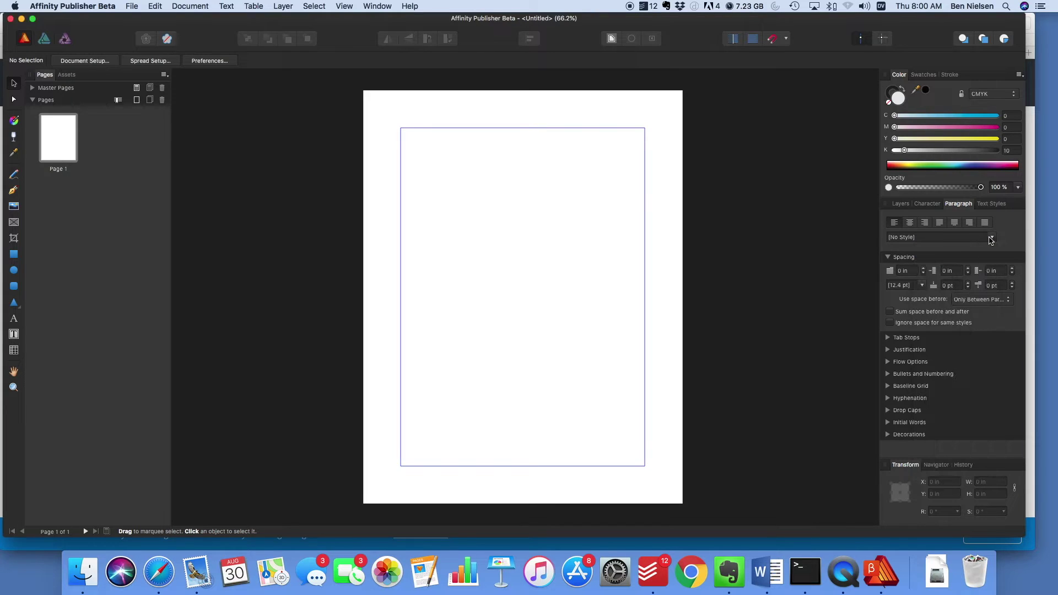
left_click(991, 240)
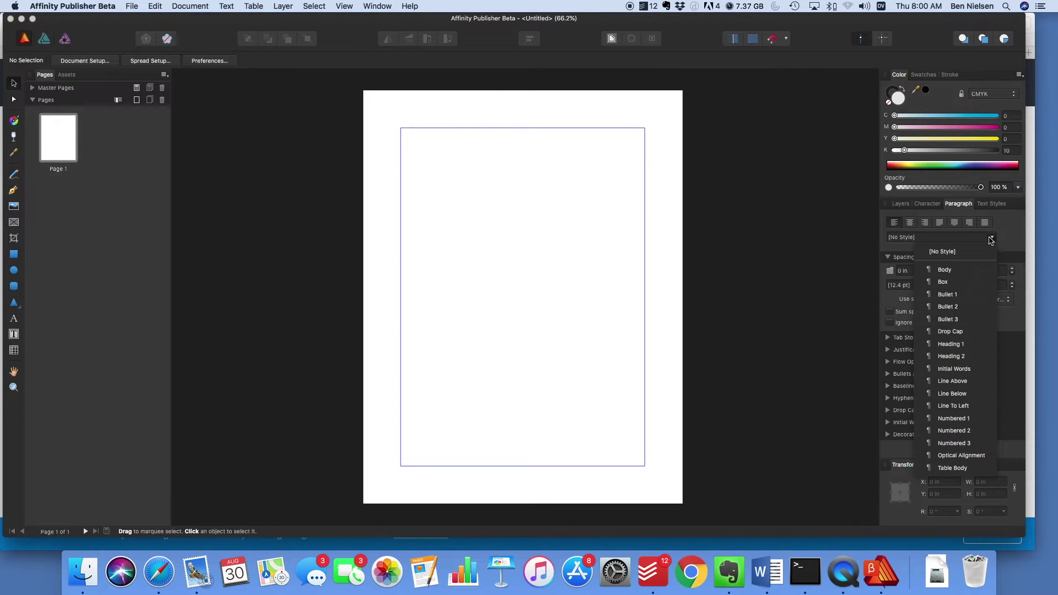
left_click(992, 240)
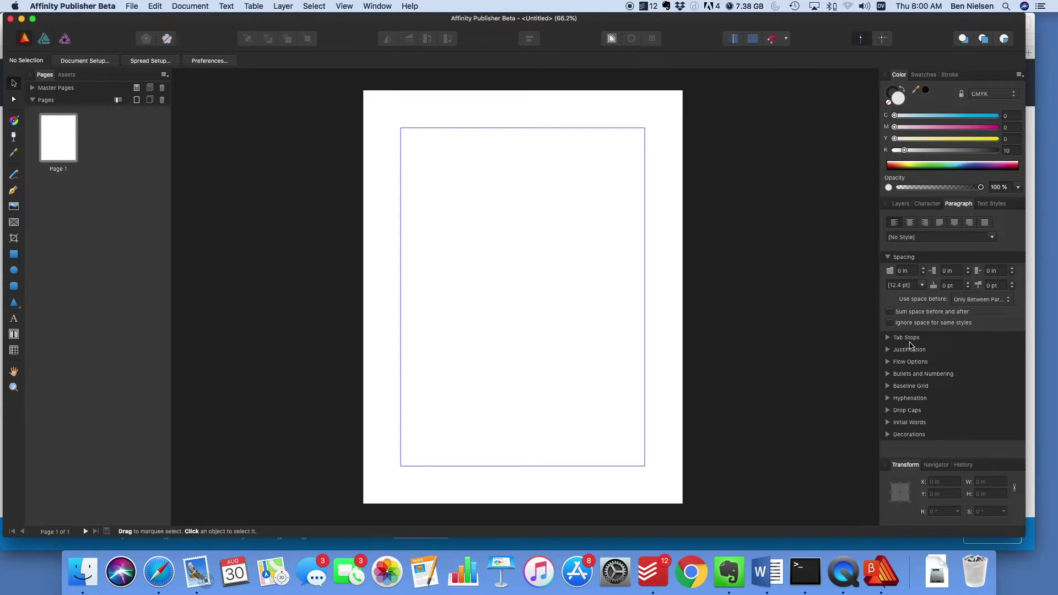
scroll(902, 345, "down", 1)
left_click(933, 467)
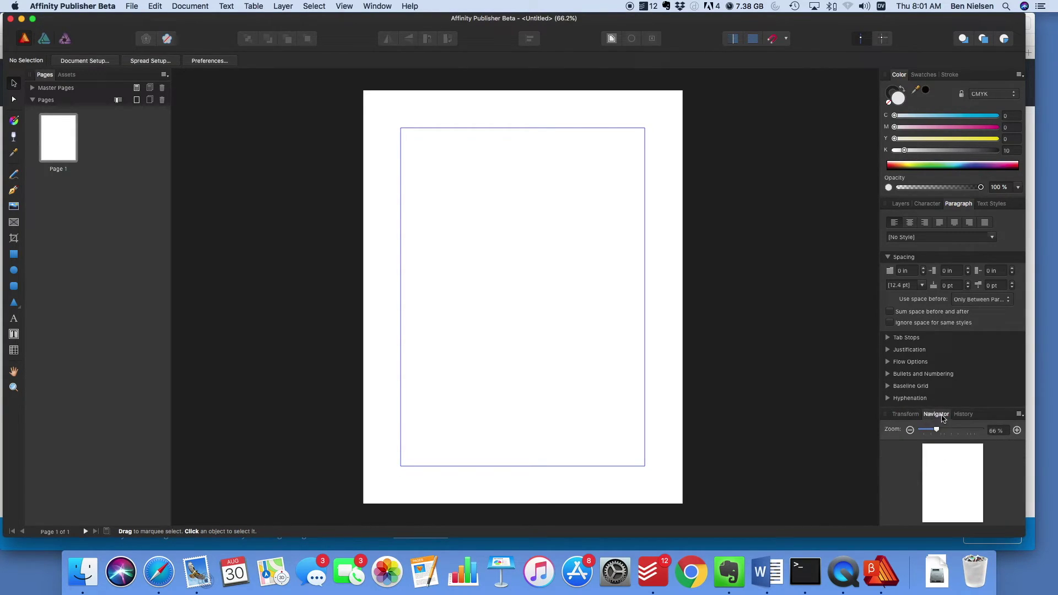
- Glance at the History panel, then return to the Transform fields
left_click(970, 417)
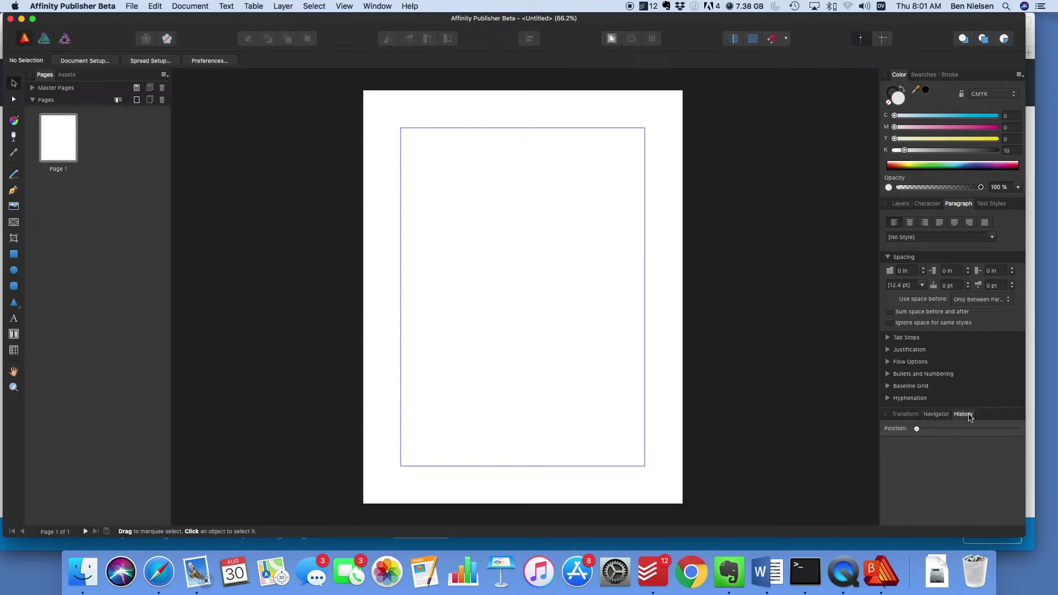
left_click(906, 415)
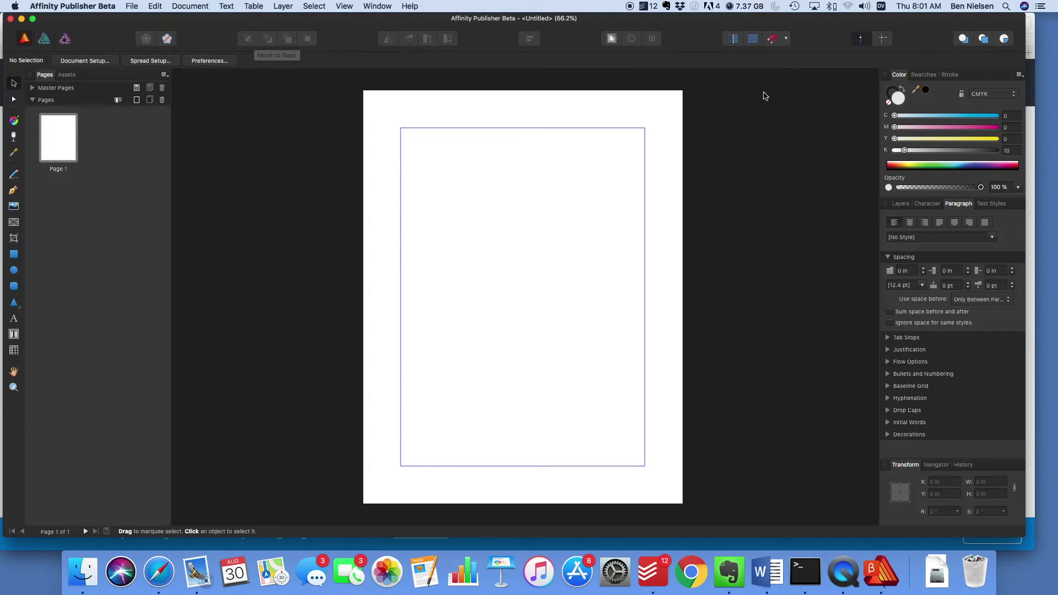
- Look over the snapping options, then enable page origin editing
left_click(787, 39)
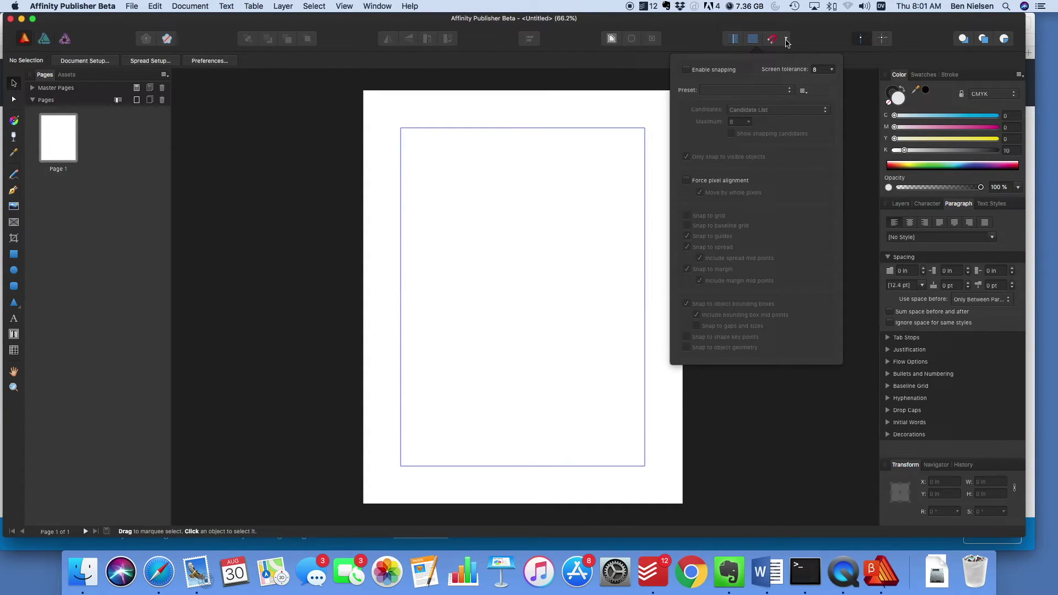
left_click(786, 41)
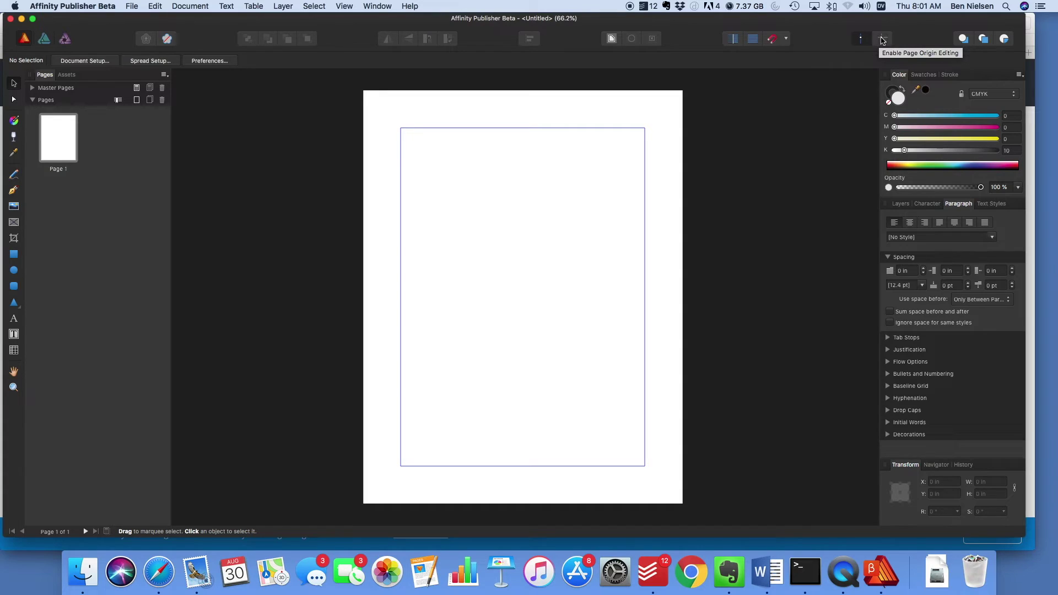
left_click(882, 39)
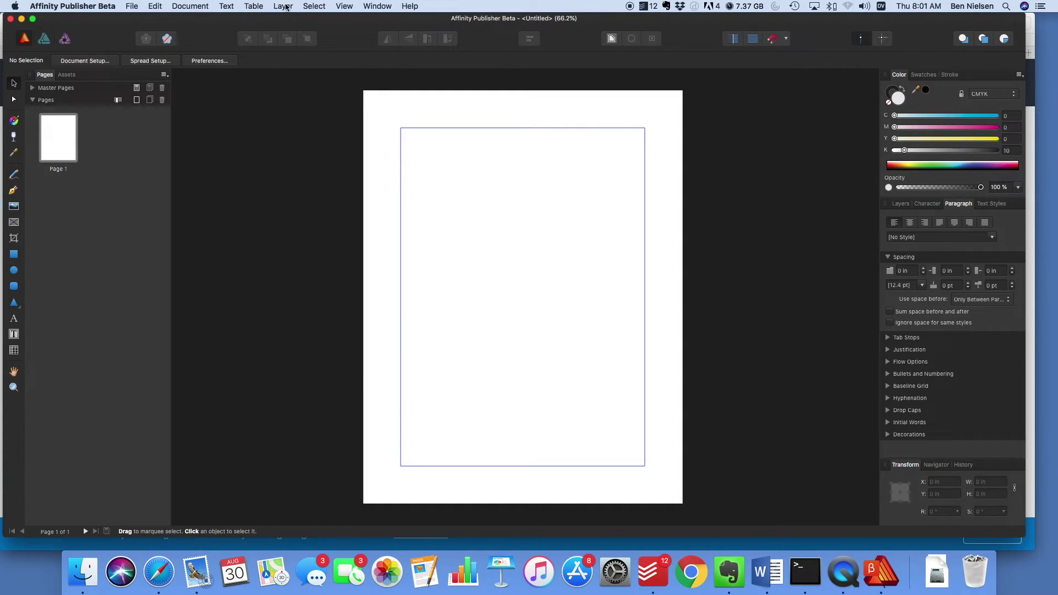
- Add the Styles panel from View > Studio and bring the Paragraph settings back
left_click(345, 6)
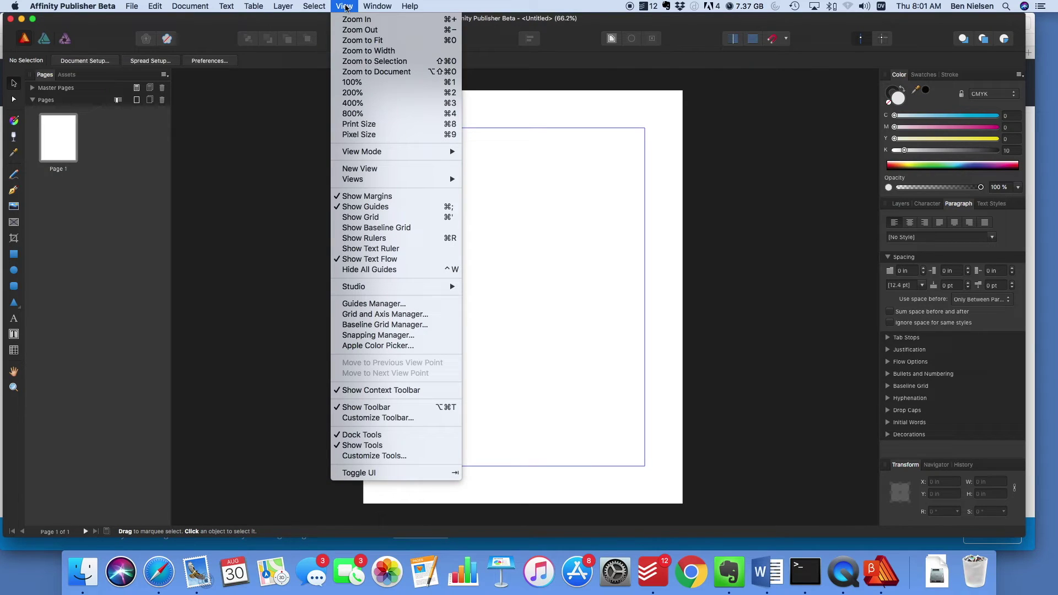
mouse_move(368, 292)
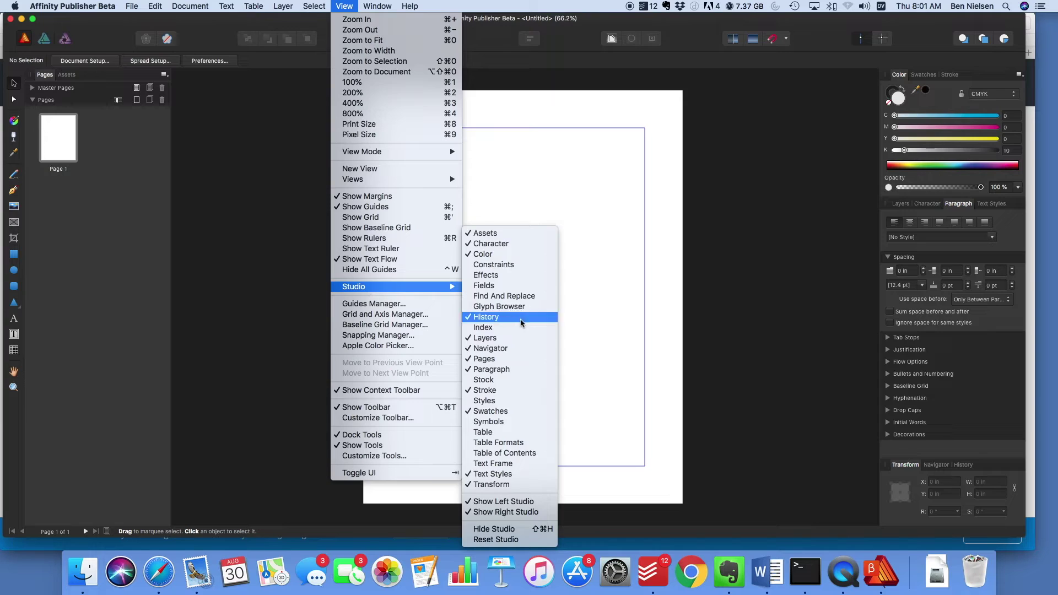
left_click(525, 401)
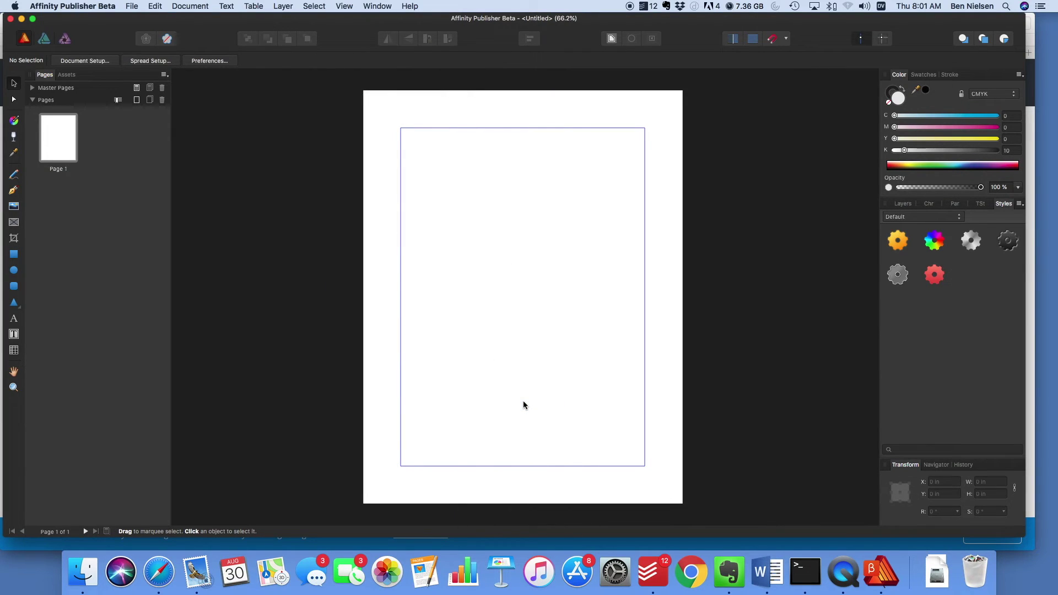
left_click(955, 205)
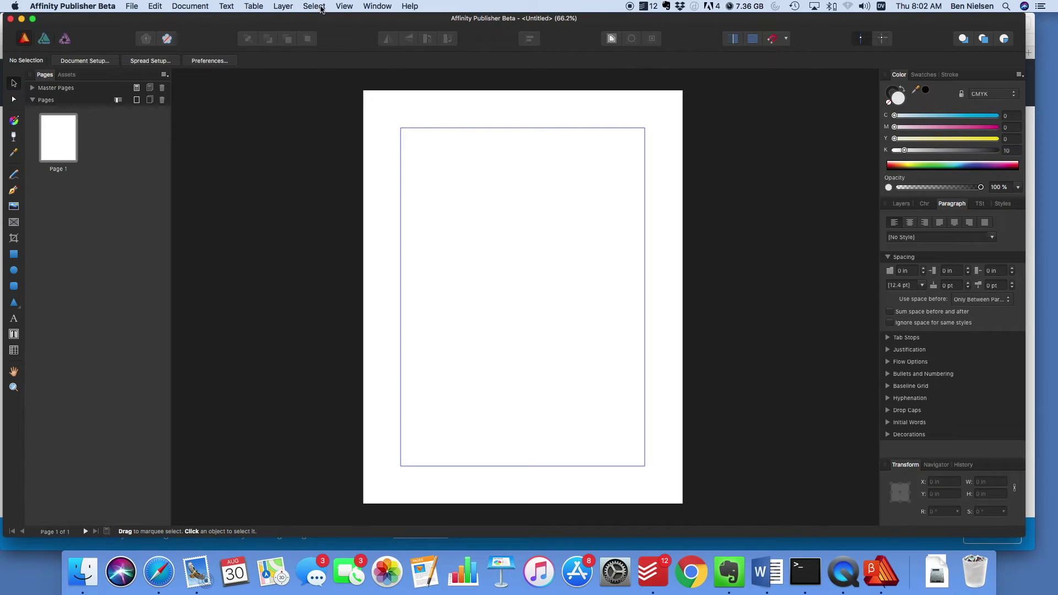
- Show the rulers and drag a horizontal guide about 1 inch down the page
left_click(345, 7)
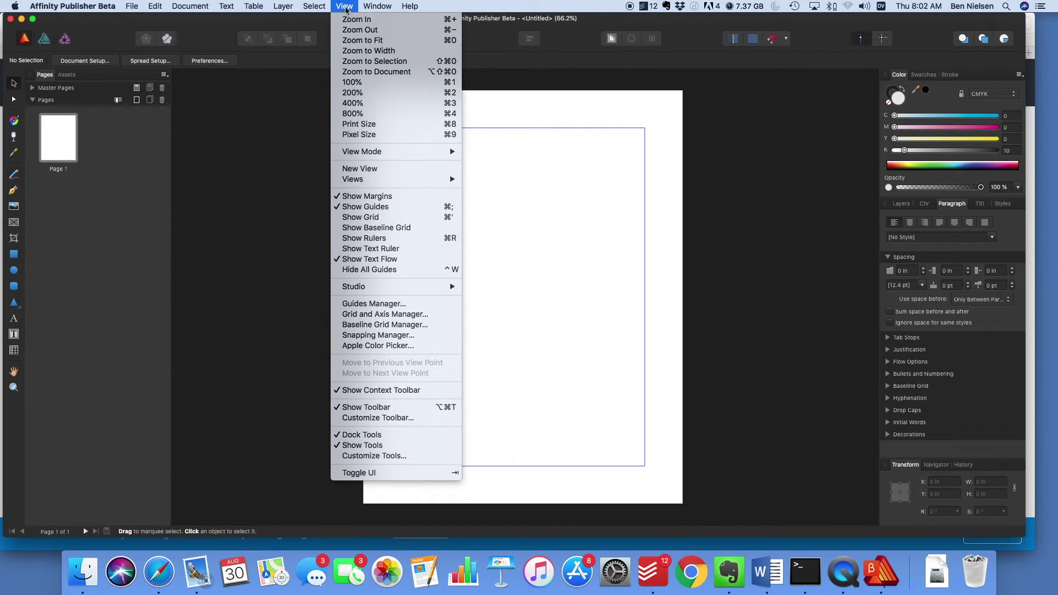
mouse_move(410, 7)
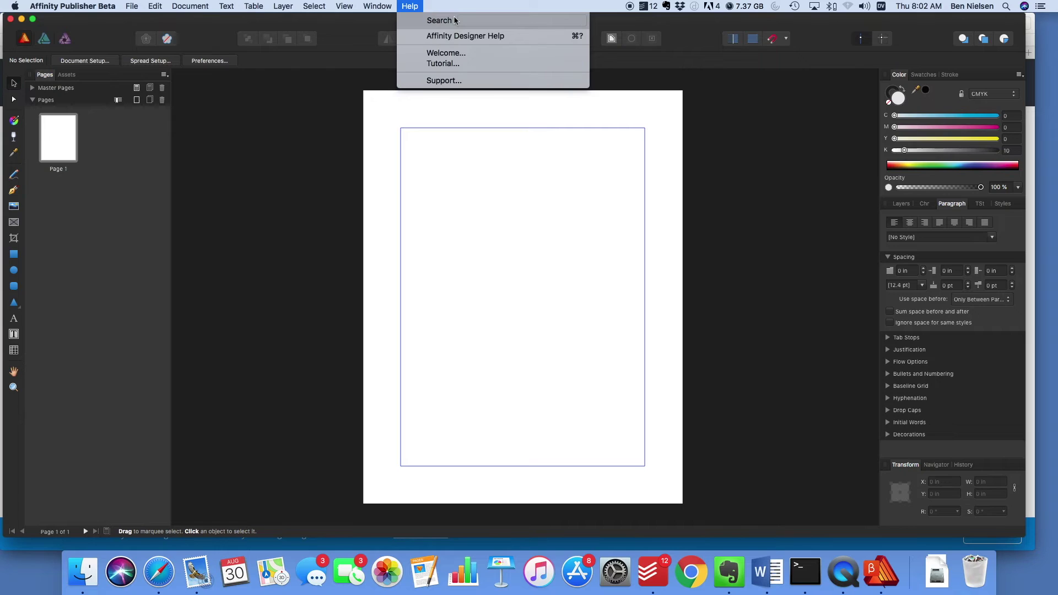
type("ru")
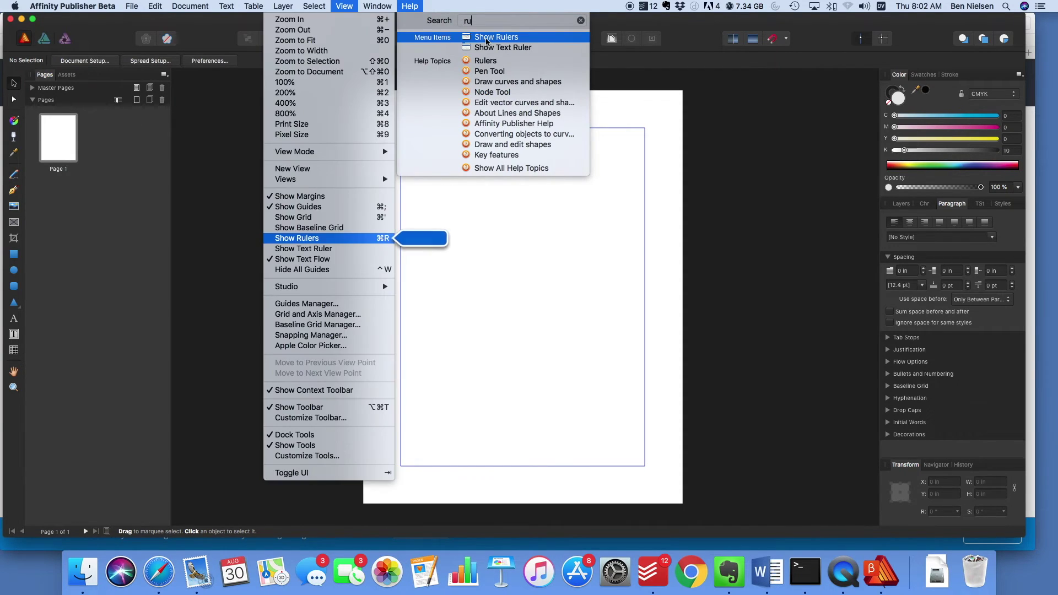
left_click(488, 37)
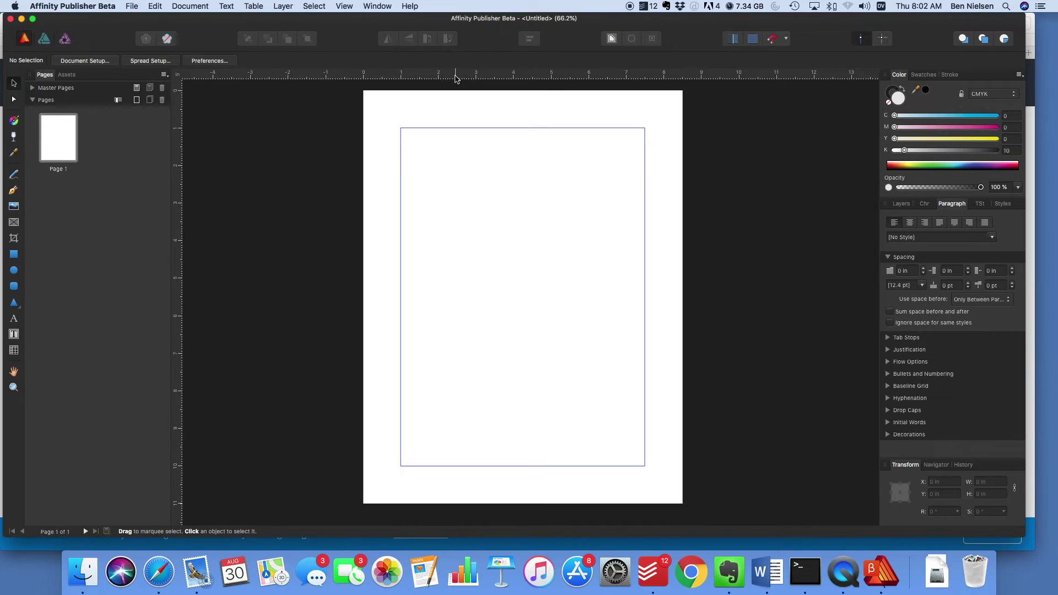
left_click_drag(455, 76, 449, 173)
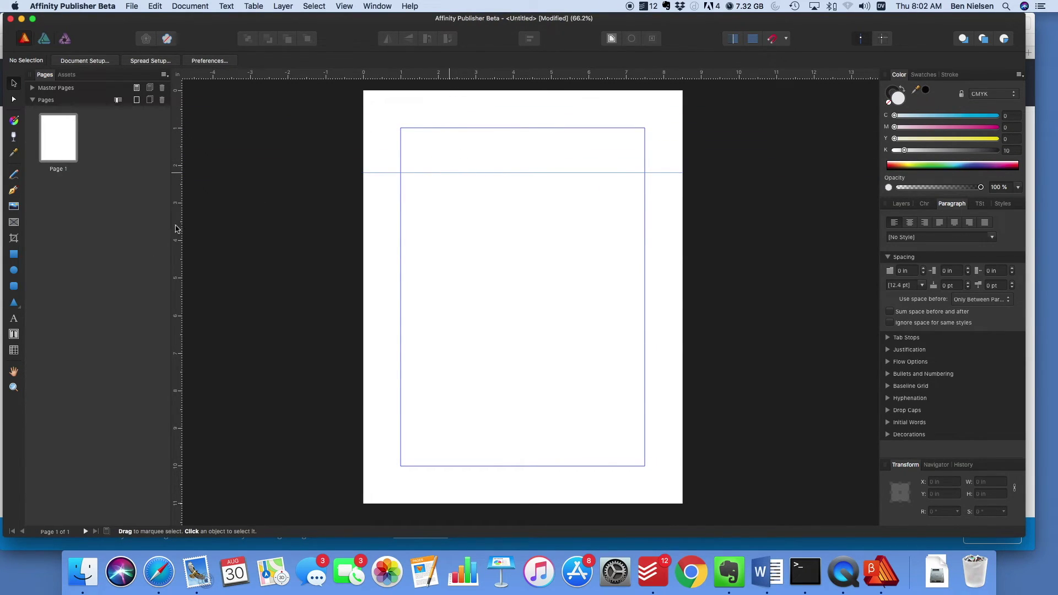
- Drag a vertical guide out about 2.2 inches across the Letter page
left_click_drag(178, 228, 449, 236)
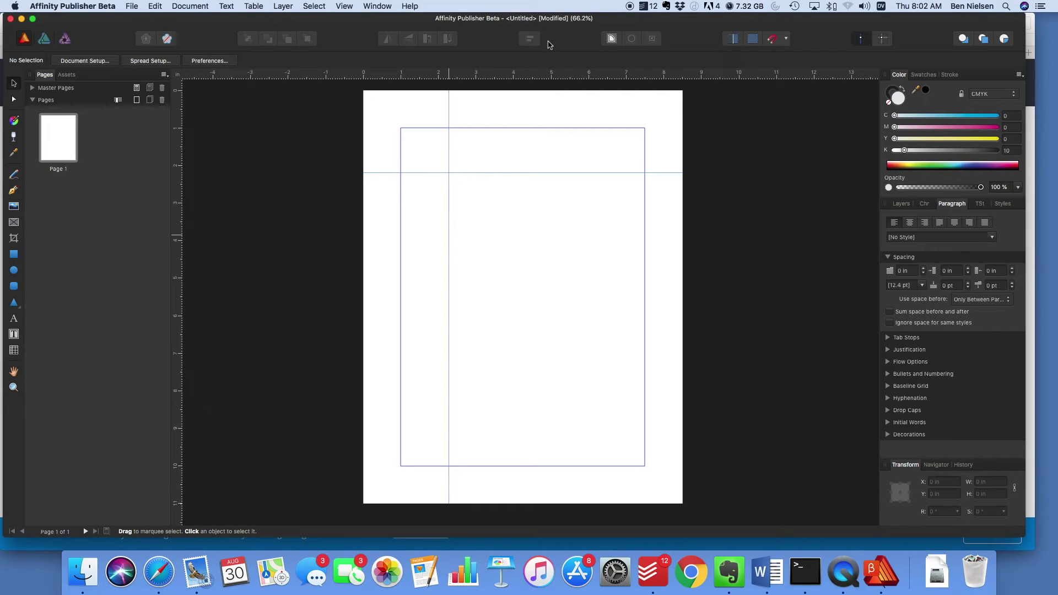
left_click(346, 7)
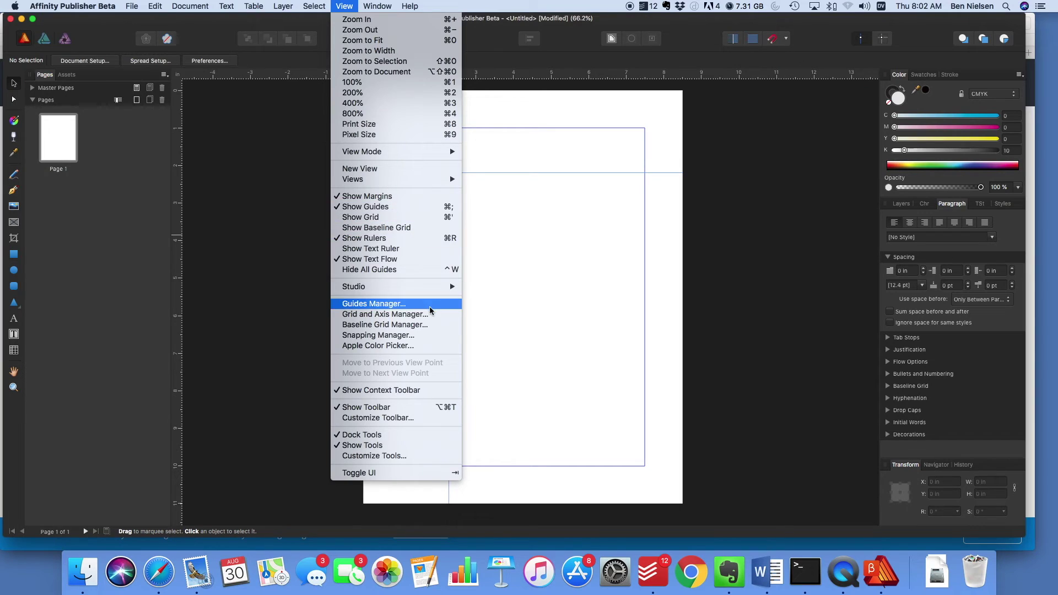
- Turn on View > Show Grid across the Letter page
mouse_move(434, 294)
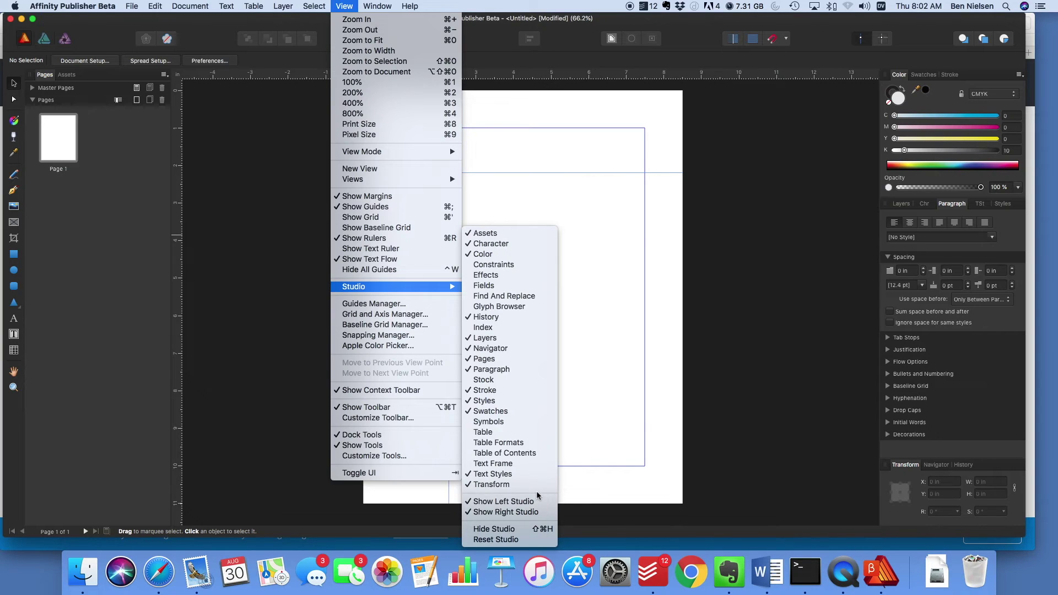
left_click(402, 217)
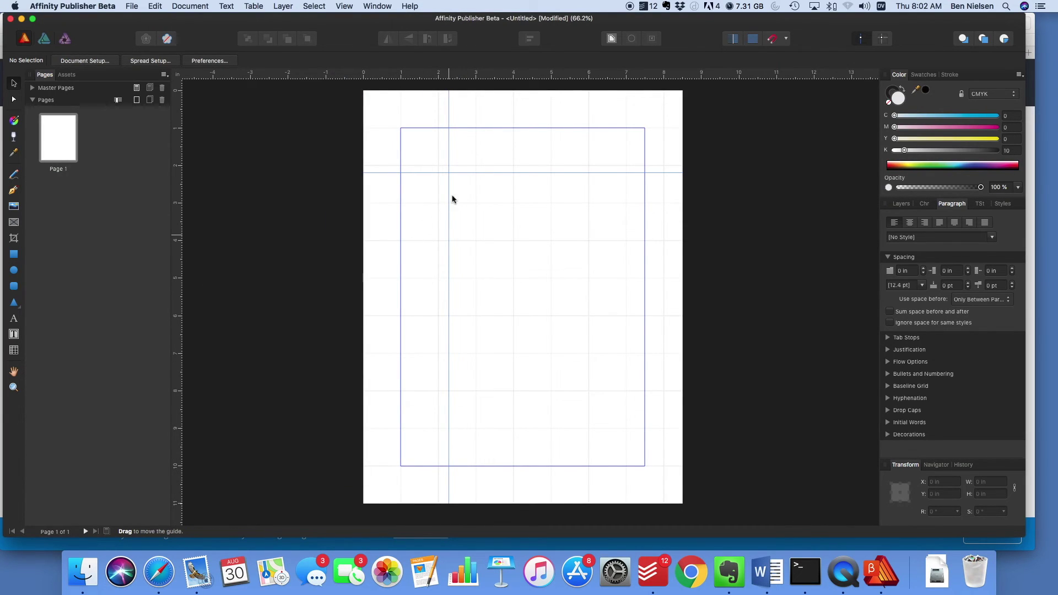
- Shift the vertical guide slightly left onto a grid line
left_click_drag(448, 196, 454, 165)
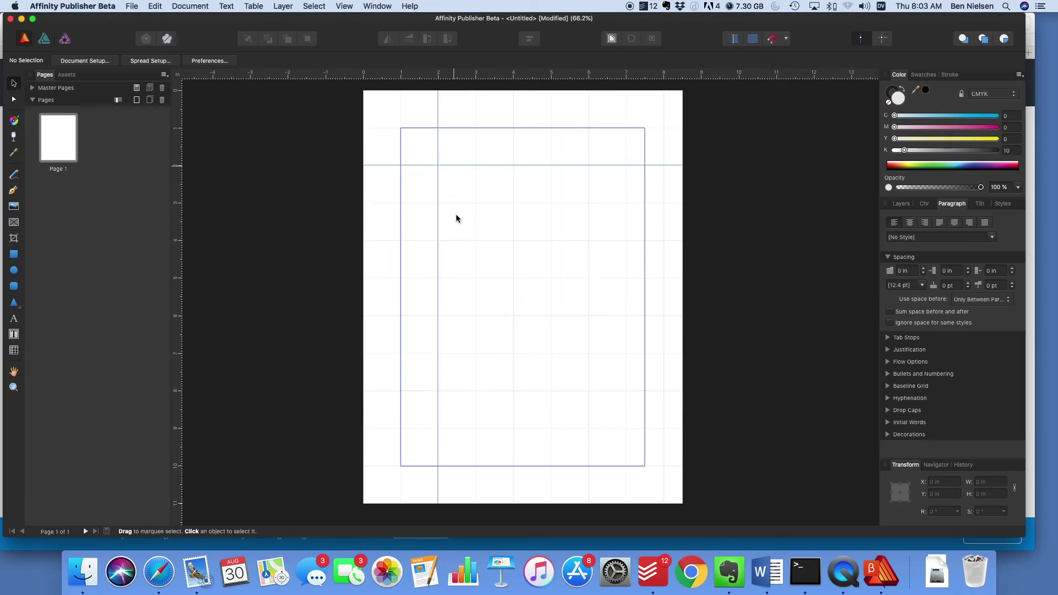